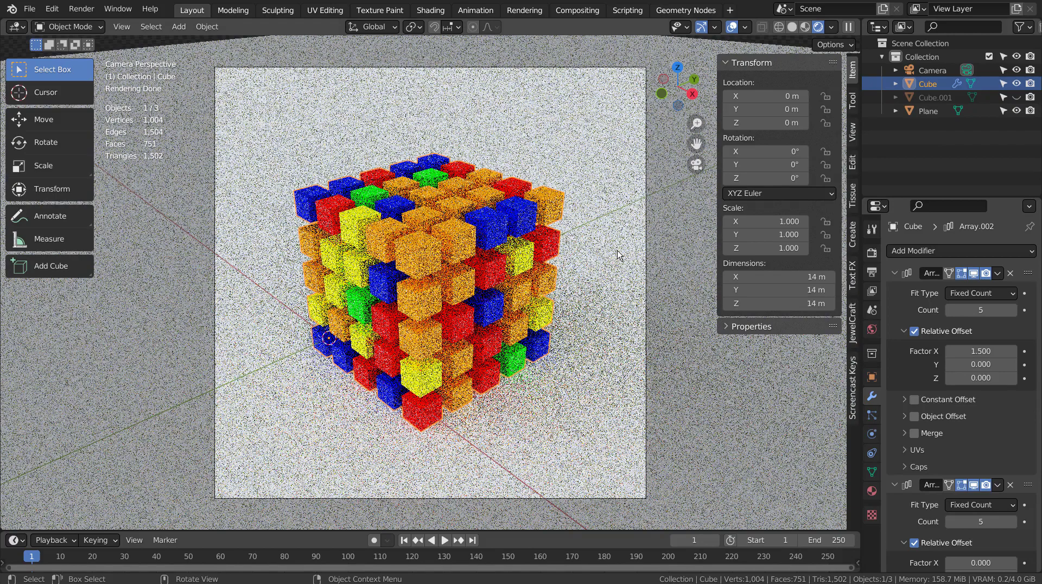
# Switch to Solid shading and hide the first cube grid and the ground plane.
pyautogui.moveTo(629, 298); pyautogui.dragTo(439, 242, button='middle')
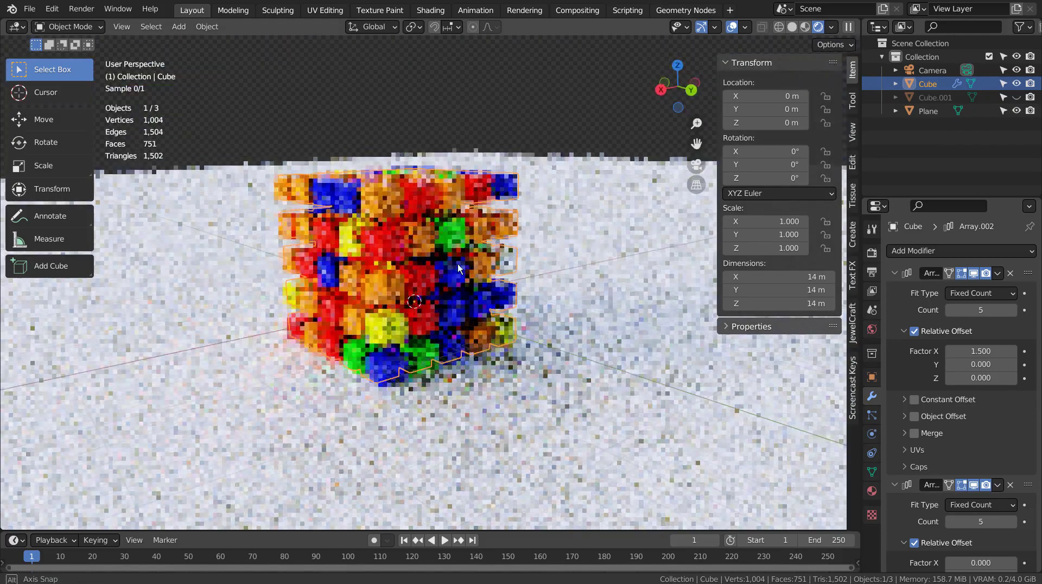
pyautogui.moveTo(440, 242); pyautogui.dragTo(619, 361, button='middle')
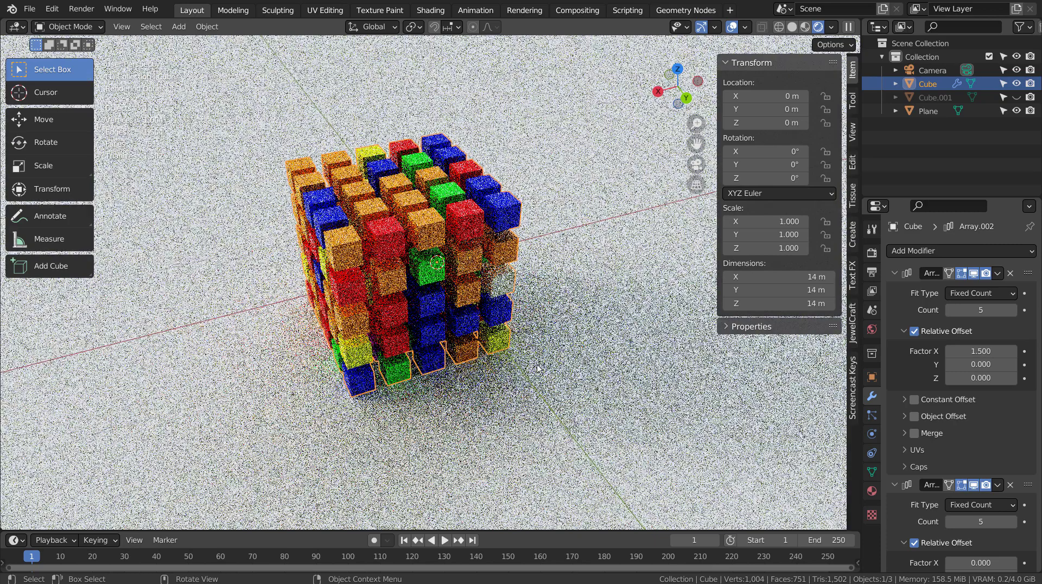
pyautogui.moveTo(537, 368)
pyautogui.mouseDown(button='middle')
pyautogui.moveTo(734, 361)
pyautogui.moveTo(883, 169)
pyautogui.mouseUp(button='middle')
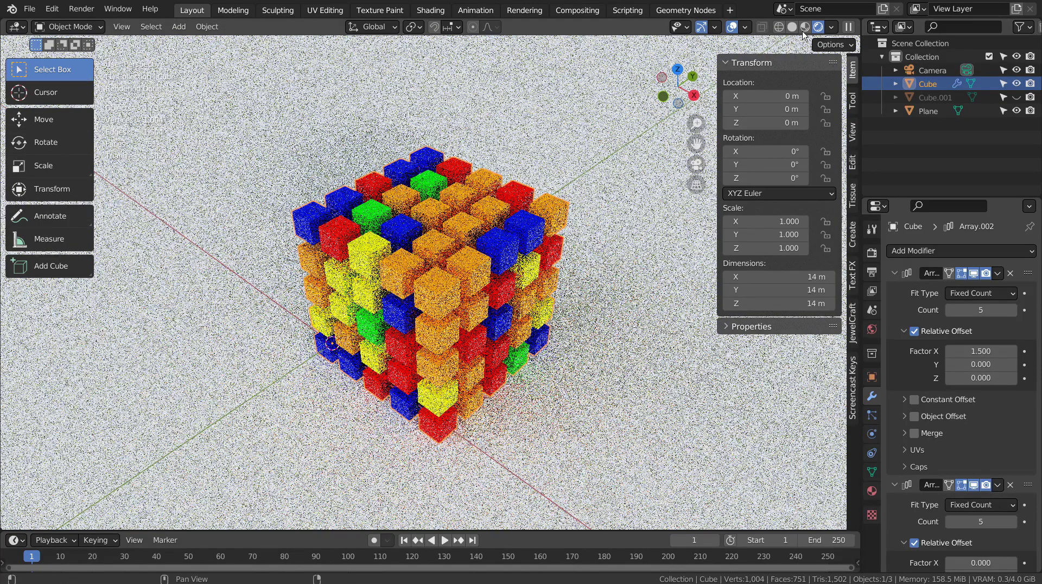
pyautogui.click(791, 27)
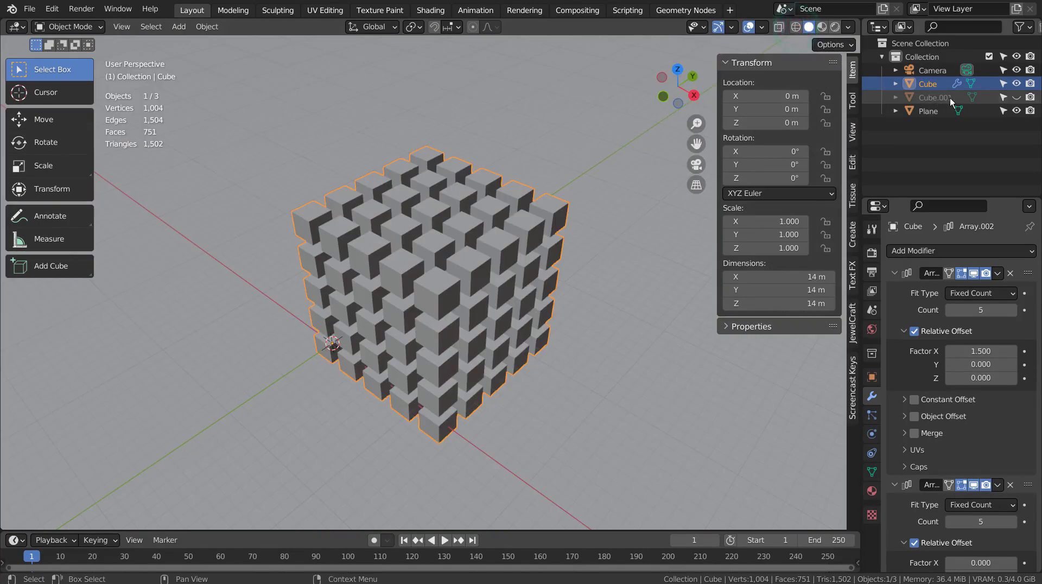
pyautogui.click(1015, 97)
pyautogui.click(1013, 111)
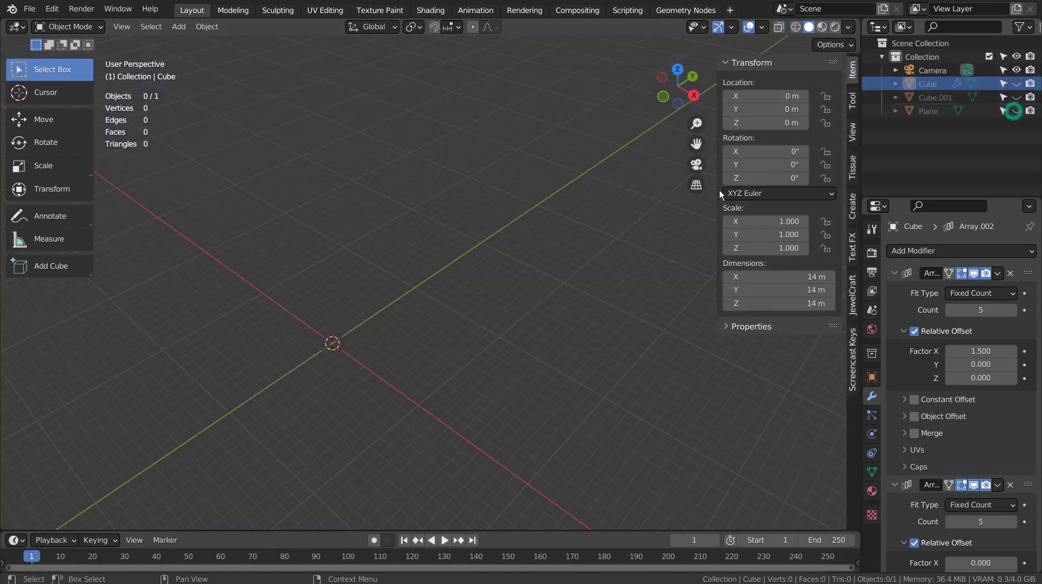
pyautogui.moveTo(395, 322)
pyautogui.mouseDown(button='middle')
pyautogui.moveTo(467, 374)
pyautogui.moveTo(448, 297)
pyautogui.mouseUp(button='middle')
# Add a new cube with an Array modifier making a spaced row of five cubes.
pyautogui.hotkey('shift', 'a')
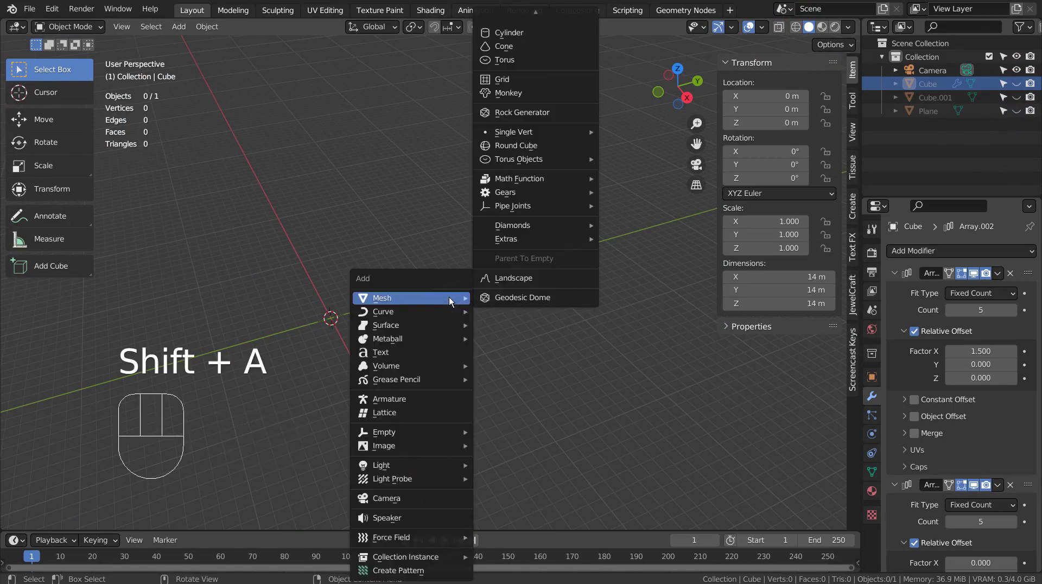
pyautogui.click(526, 29)
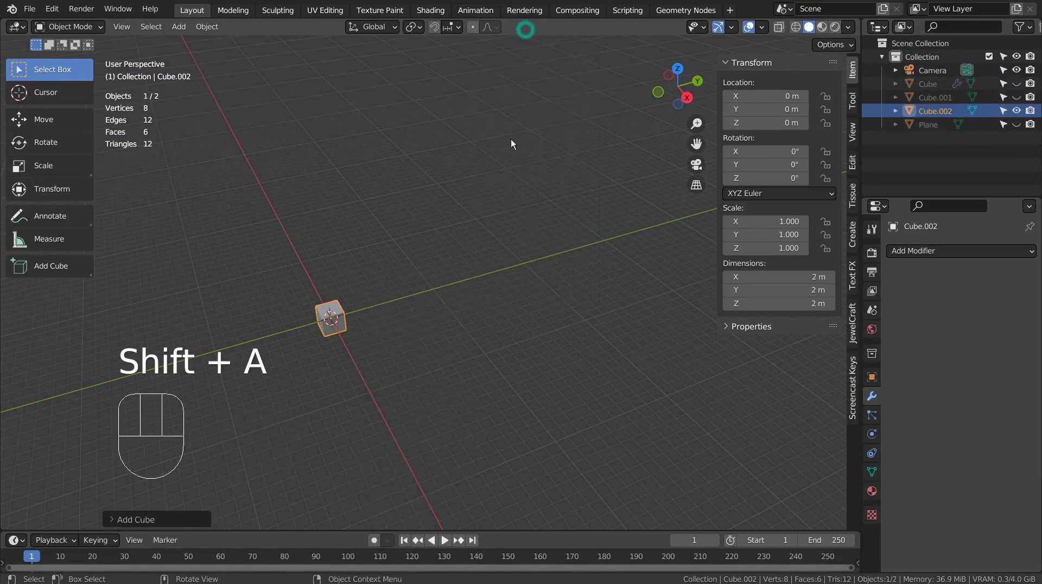
pyautogui.click(925, 251)
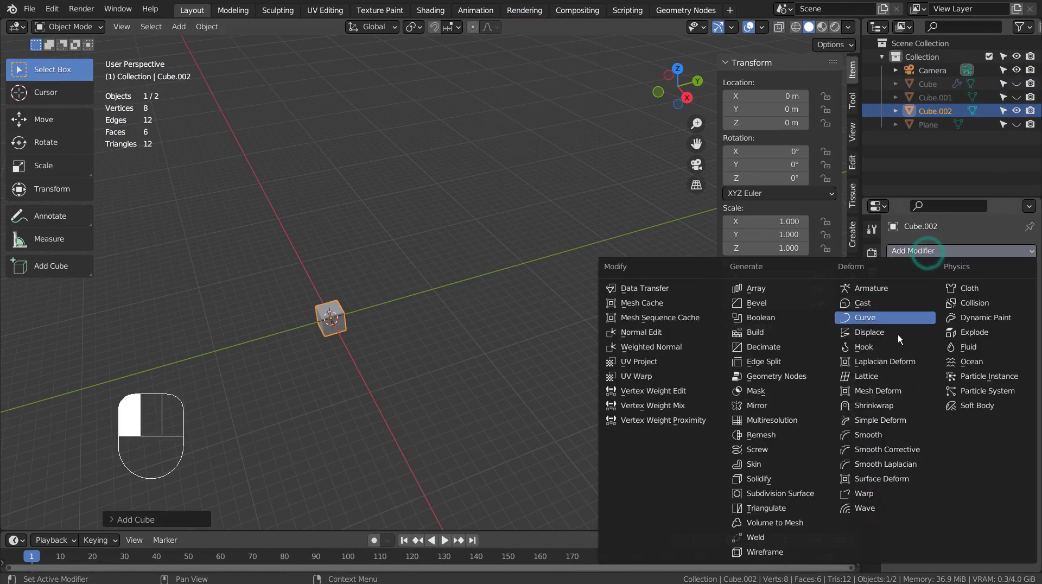
pyautogui.click(791, 283)
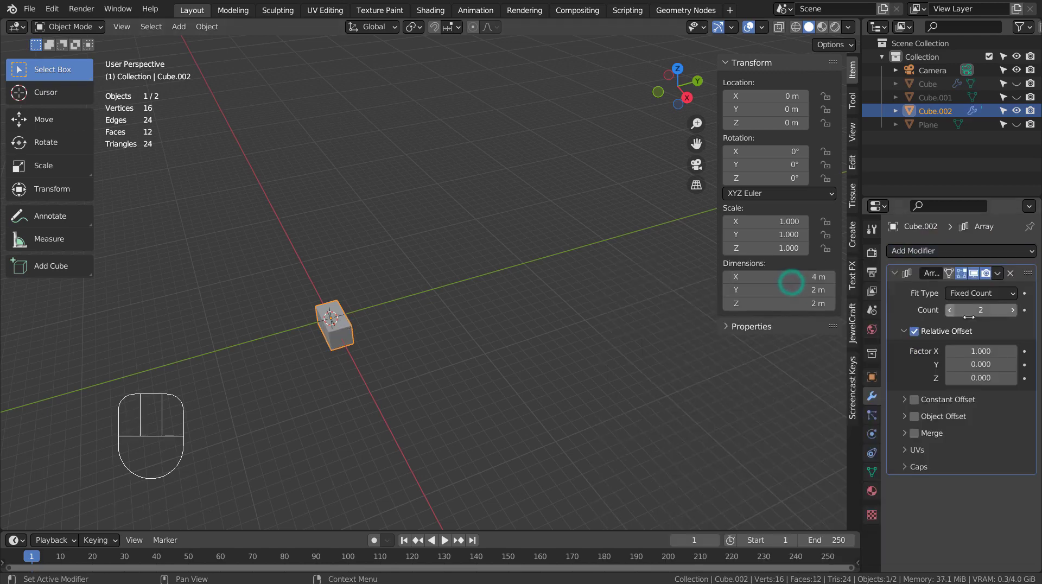
pyautogui.moveTo(968, 317)
pyautogui.mouseDown()
pyautogui.moveTo(987, 321)
pyautogui.moveTo(996, 351)
pyautogui.mouseUp()
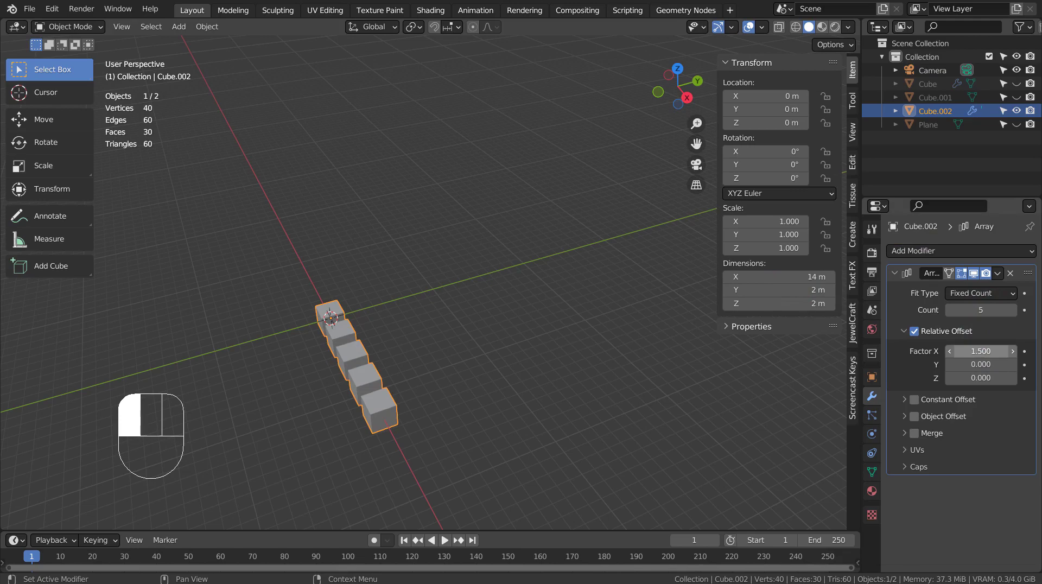
# Add a second Array modifier with count 5, X offset 0 and Y offset 1.5.
pyautogui.click(956, 250)
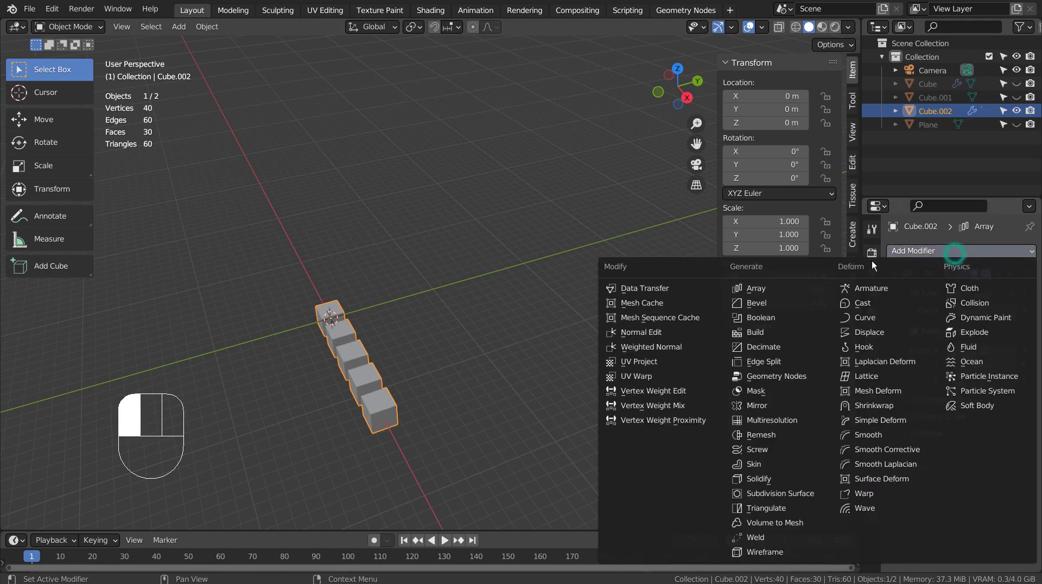
pyautogui.click(772, 288)
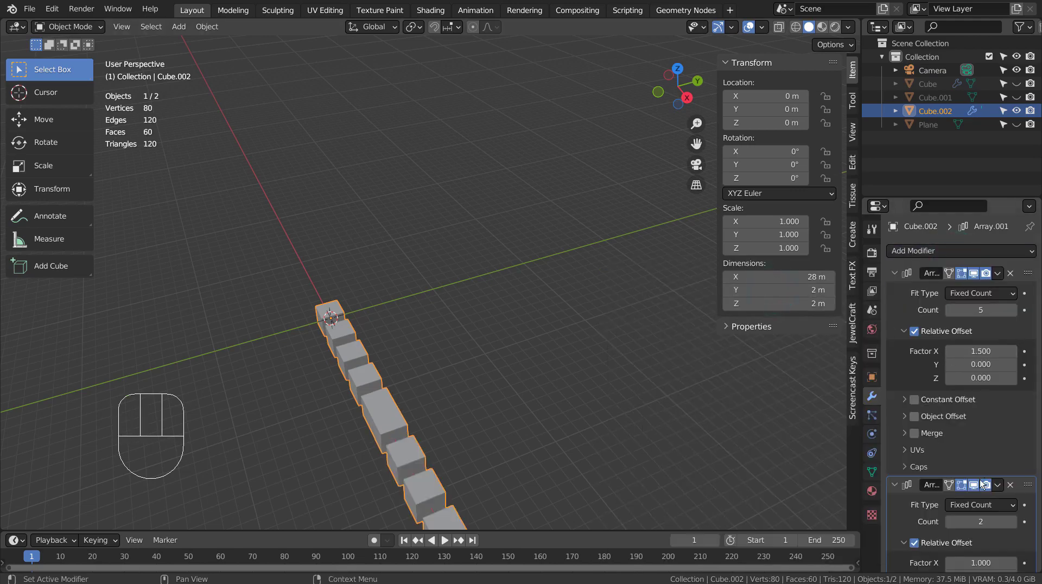
pyautogui.scroll(-4, 979, 480)
pyautogui.click(980, 407)
pyautogui.write('5')
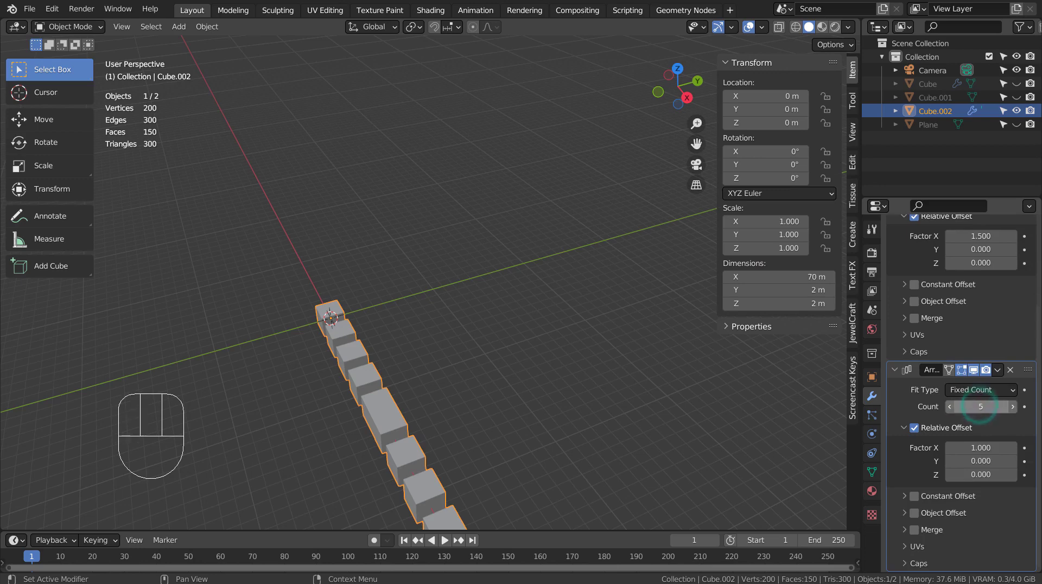
pyautogui.click(980, 443)
pyautogui.write('0')
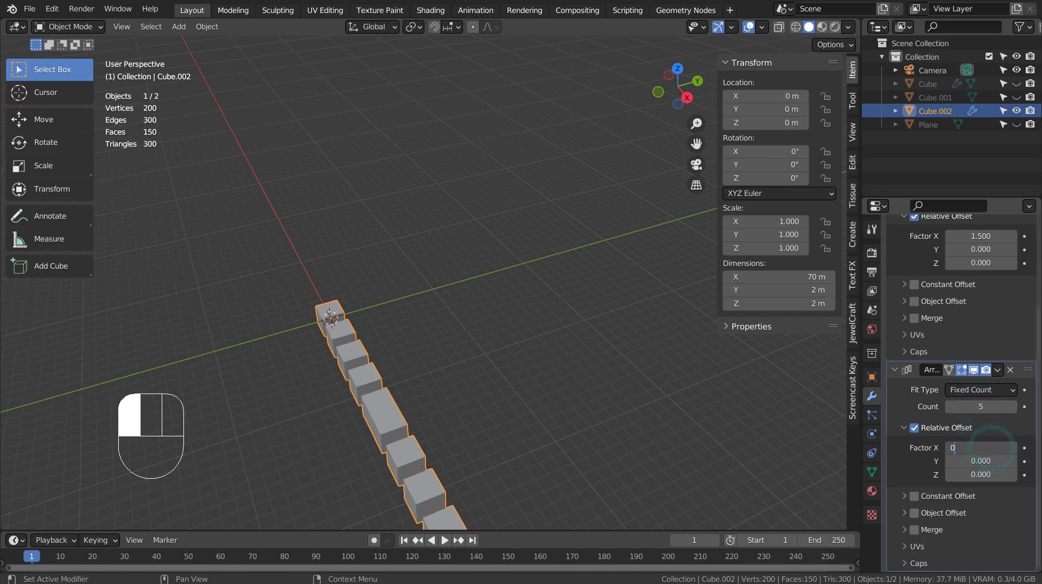
pyautogui.click(986, 460)
pyautogui.write('1.5')
pyautogui.press('Return')
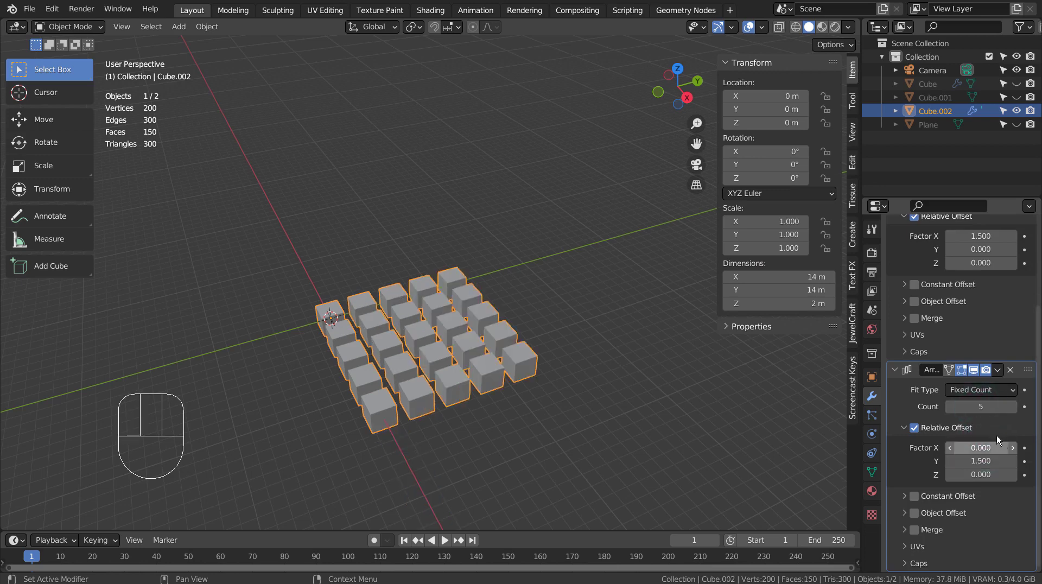
# Add a third Array modifier with count 5.
pyautogui.scroll(4, 939, 330)
pyautogui.scroll(2, 945, 297)
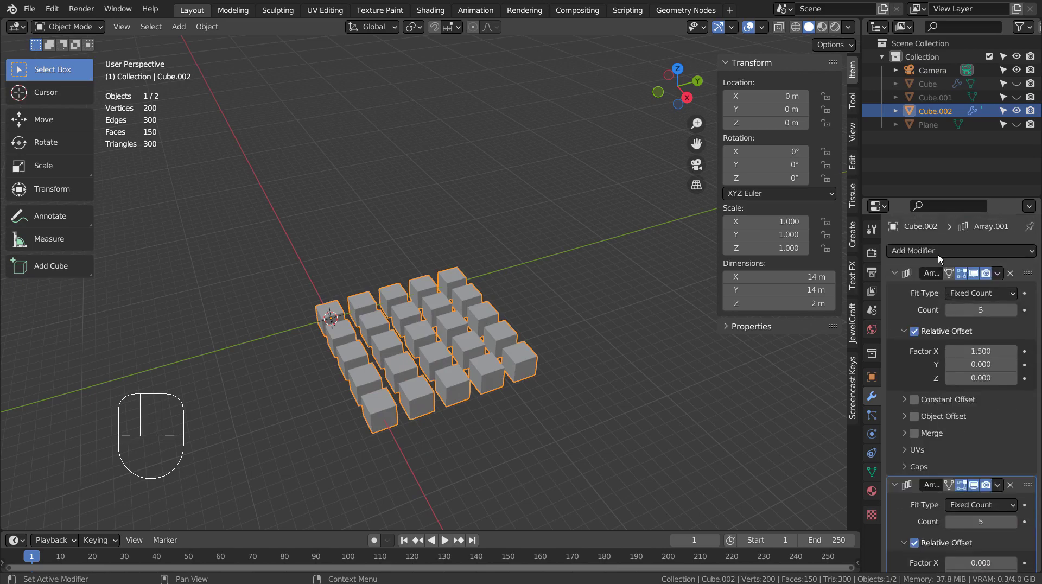
pyautogui.click(936, 247)
pyautogui.click(937, 247)
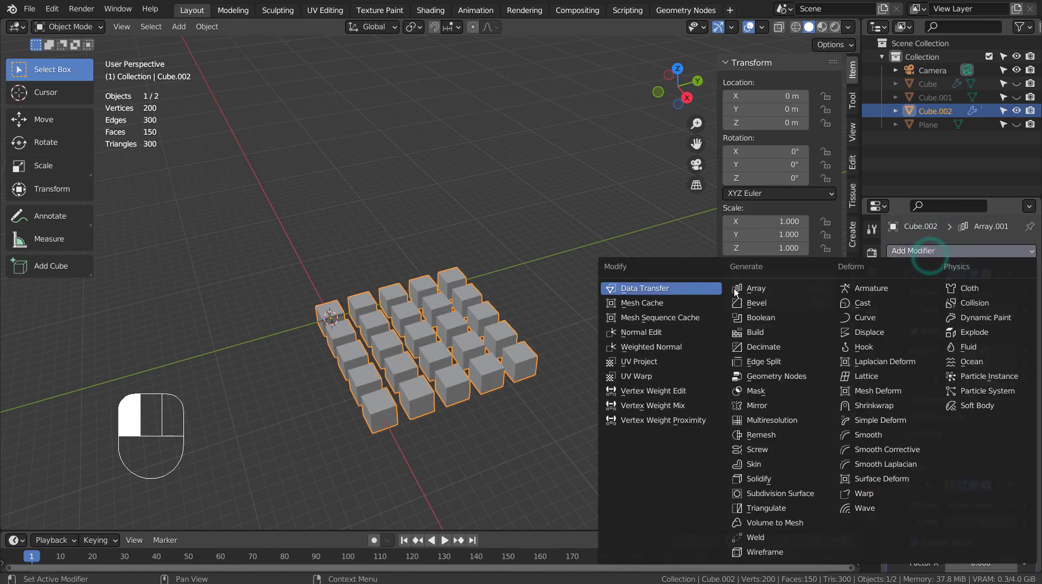
pyautogui.click(759, 290)
pyautogui.scroll(-5, 961, 352)
pyautogui.scroll(-5, 961, 363)
pyautogui.scroll(-5, 963, 372)
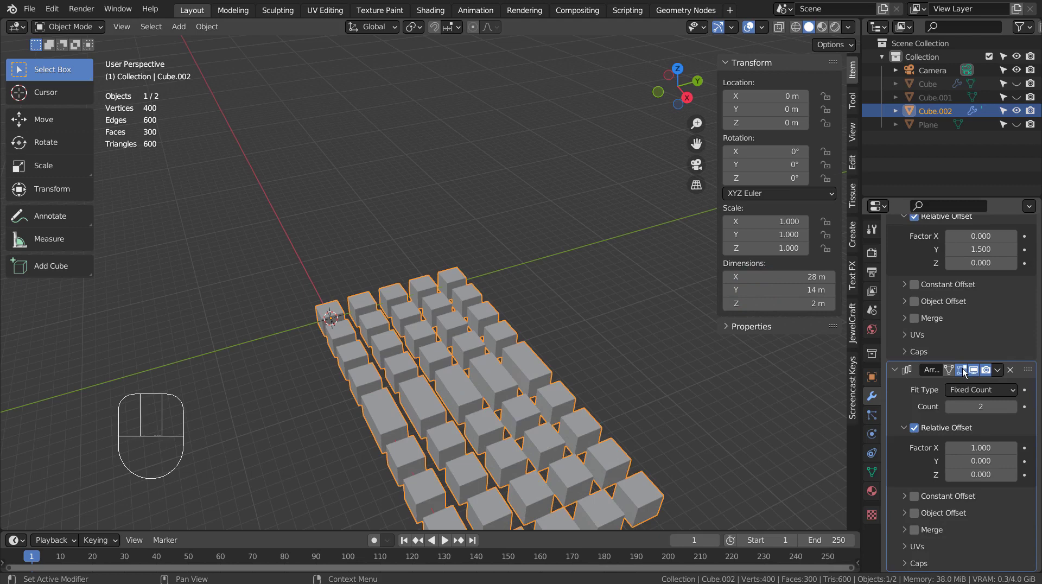
pyautogui.click(978, 407)
pyautogui.write('5')
pyautogui.press('Return')
# Set the third array's offsets to X 0, Y 0 and Z 1.5 so layers stack upward.
pyautogui.click(975, 447)
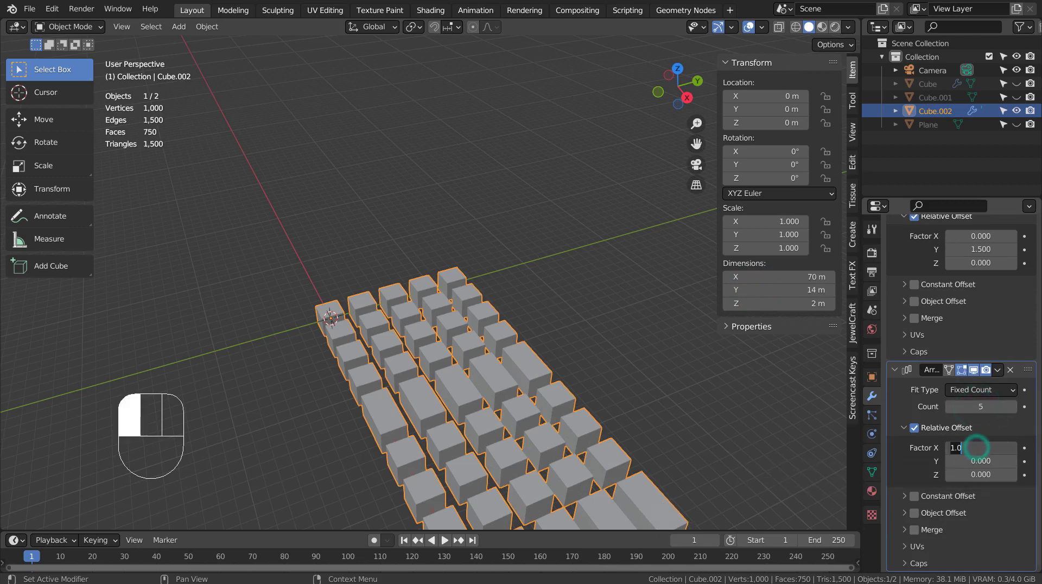
pyautogui.write('0')
pyautogui.press('Tab')
pyautogui.write('0.0')
pyautogui.press('Tab')
pyautogui.write('-1.5')
pyautogui.press('Return')
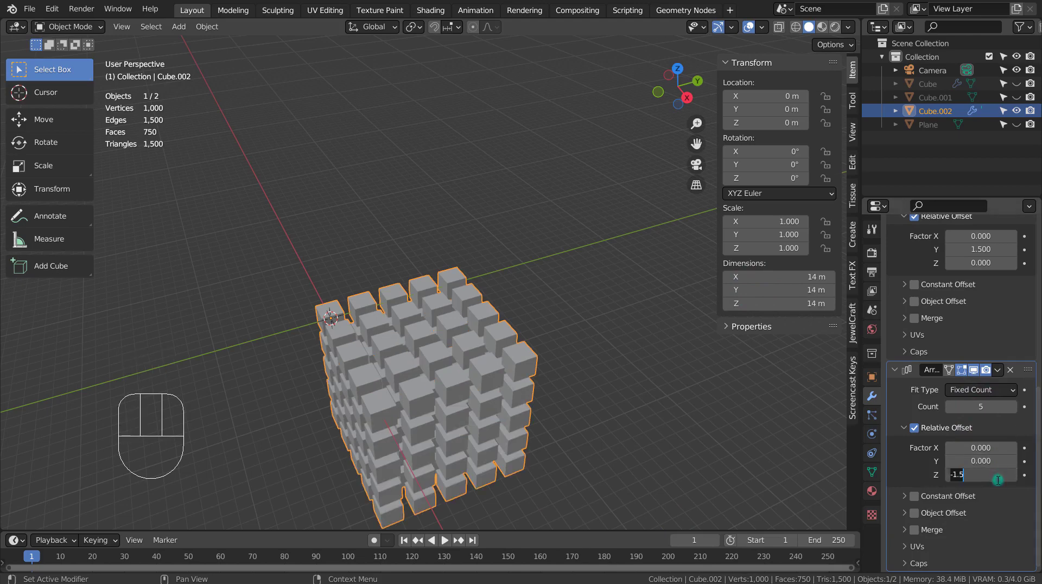
pyautogui.moveTo(986, 474); pyautogui.dragTo(997, 480)
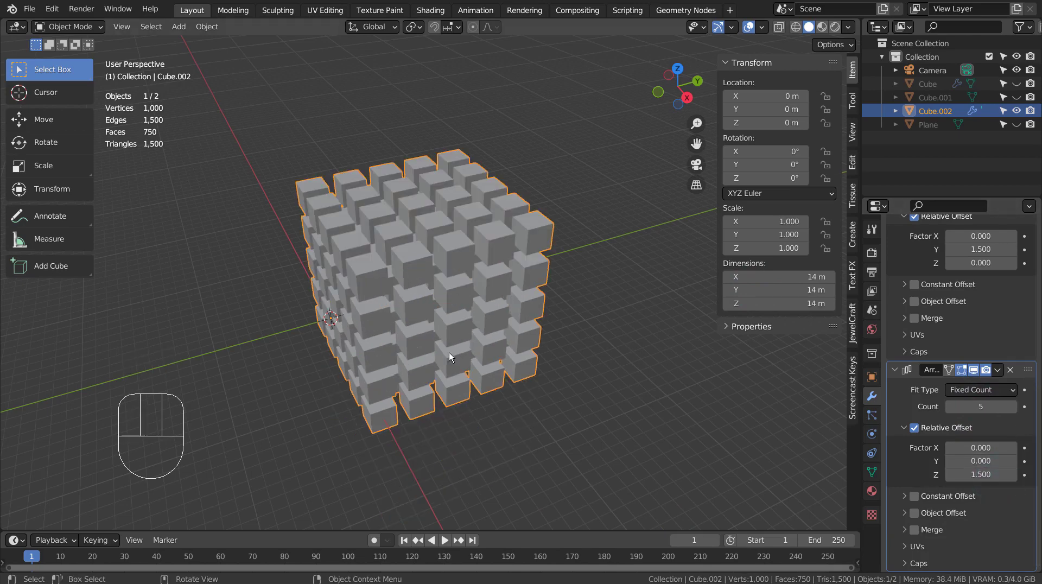
pyautogui.moveTo(448, 353); pyautogui.dragTo(537, 350, button='middle')
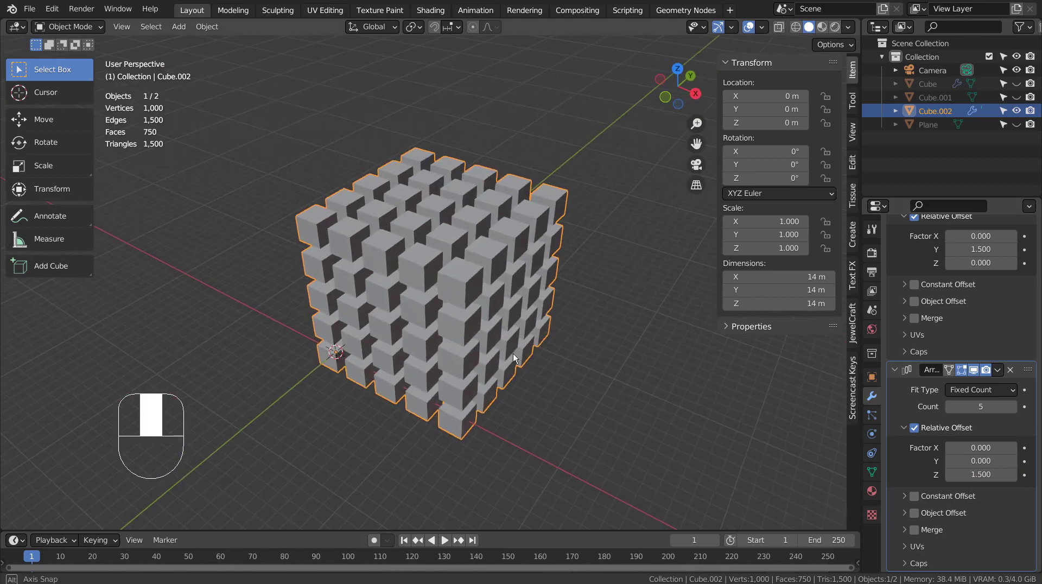
# Preview the cube grid in Rendered shading and review the Cycles render settings maximized.
pyautogui.click(834, 28)
pyautogui.click(668, 323)
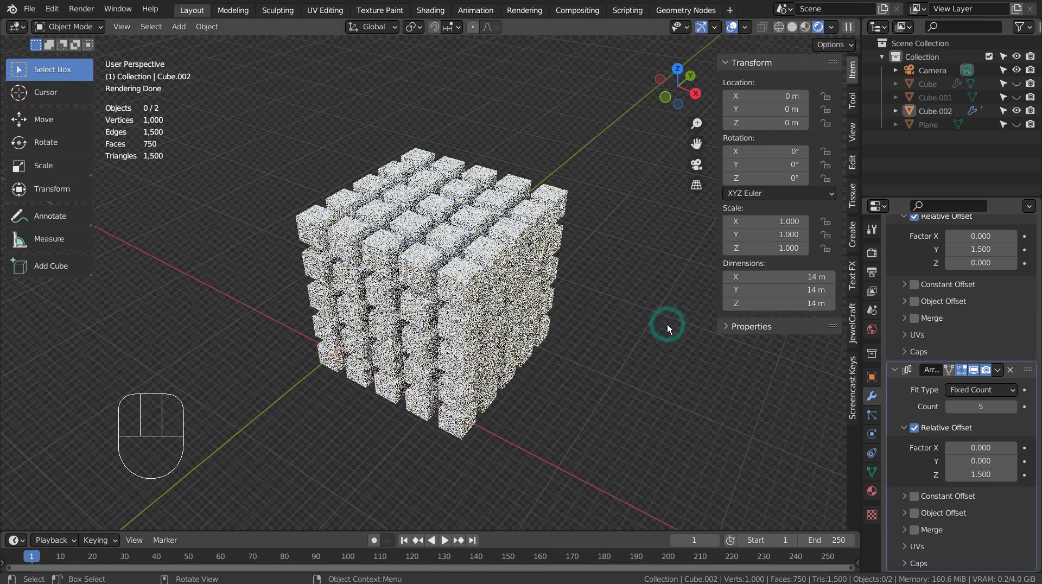
pyautogui.click(871, 253)
pyautogui.scroll(5, 1001, 393)
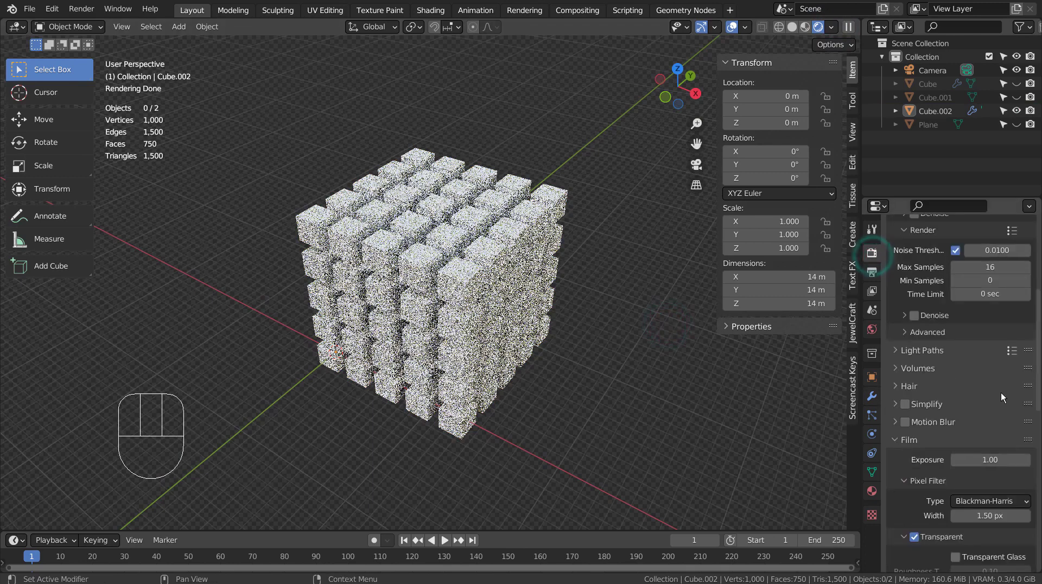
pyautogui.scroll(5, 1000, 392)
pyautogui.scroll(4, 998, 384)
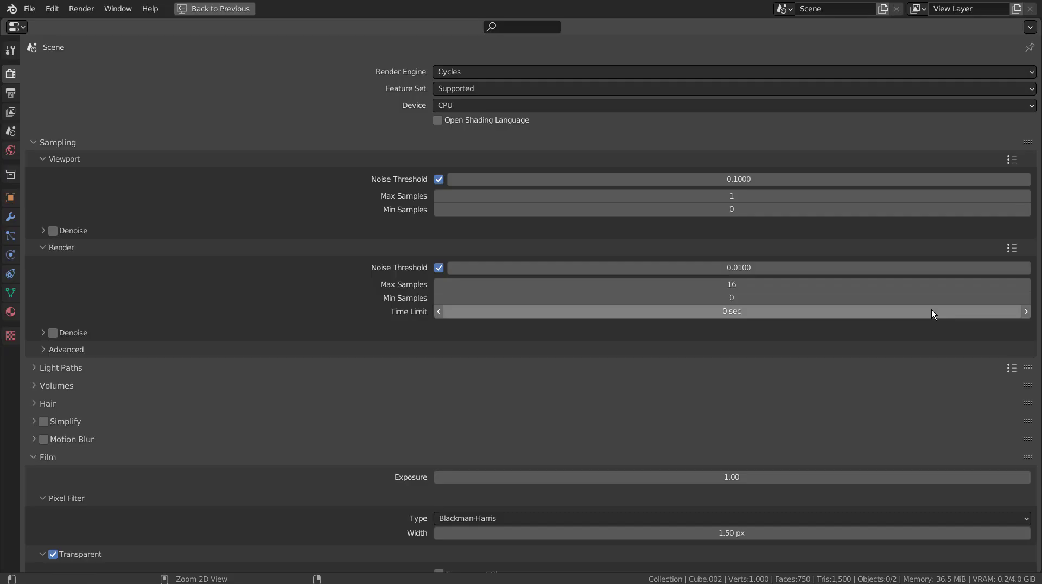
pyautogui.hotkey('ctrl', 'space')
pyautogui.scroll(-1, 838, 372)
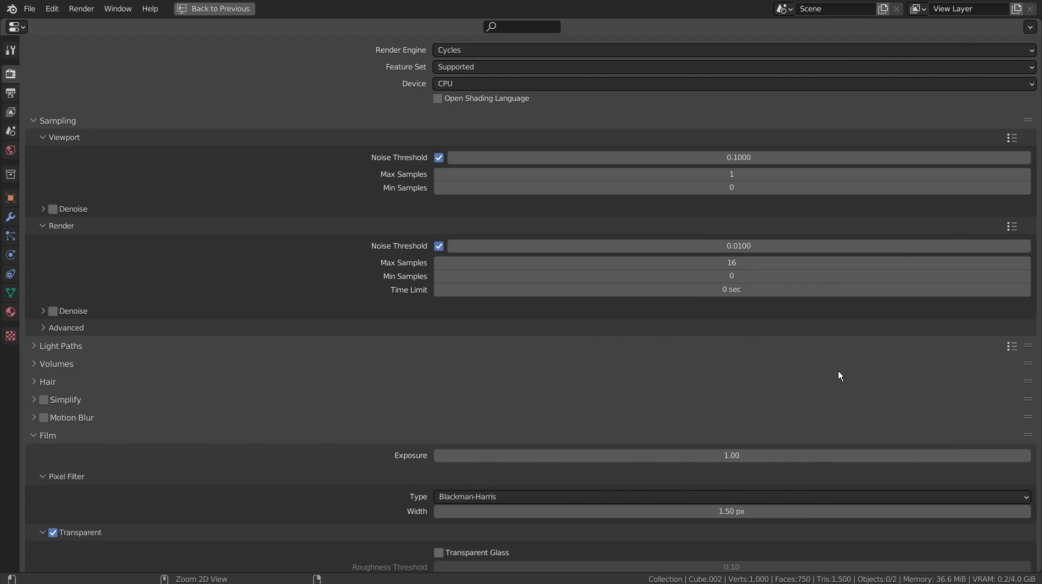
pyautogui.hotkey('ctrl', 'space')
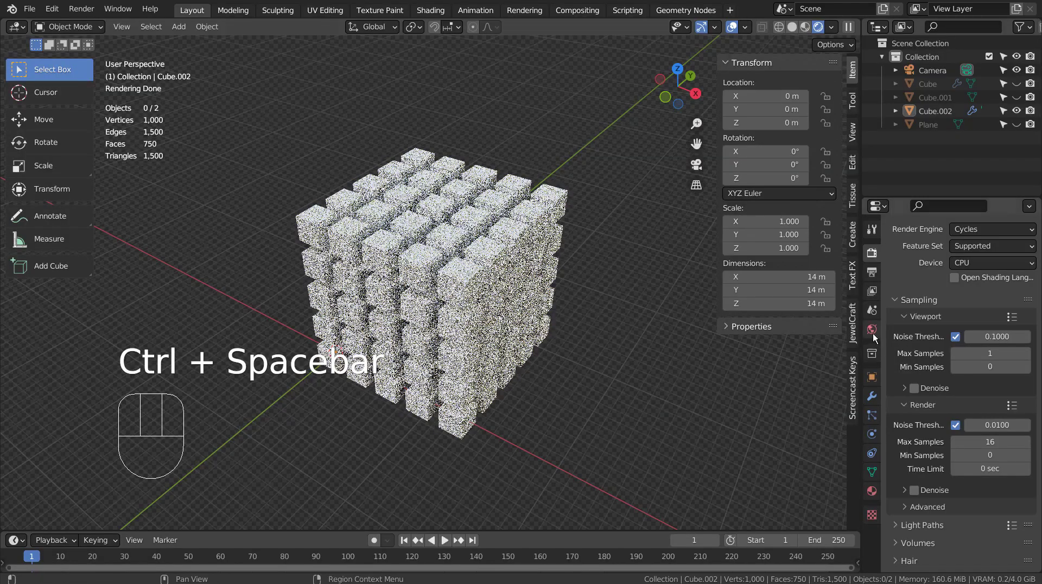
# Review the forest.exr world settings full screen, then select the Cube.002 array.
pyautogui.click(872, 334)
pyautogui.hotkey('ctrl', 'space')
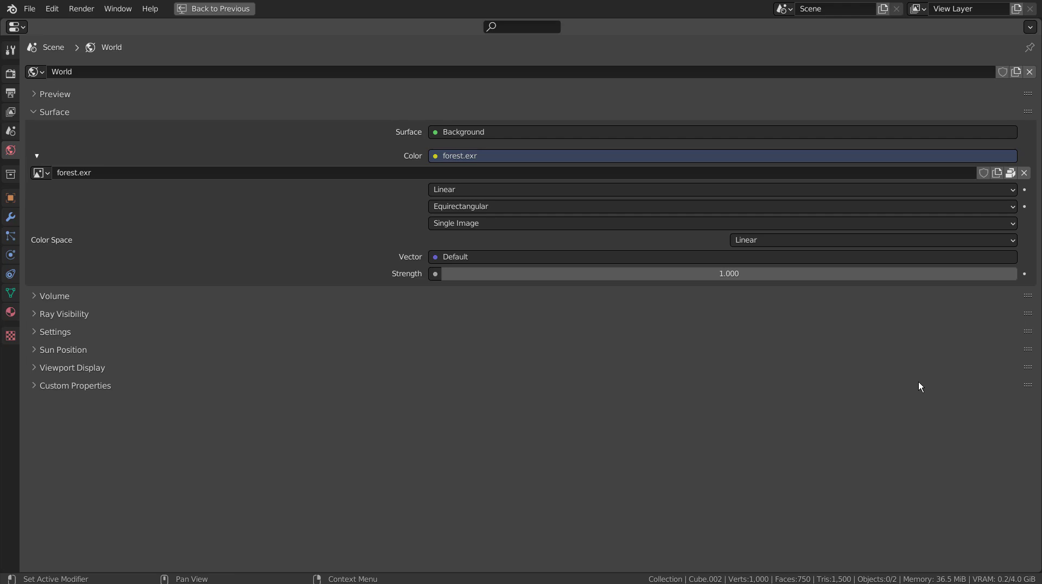
pyautogui.hotkey('ctrl', 'space')
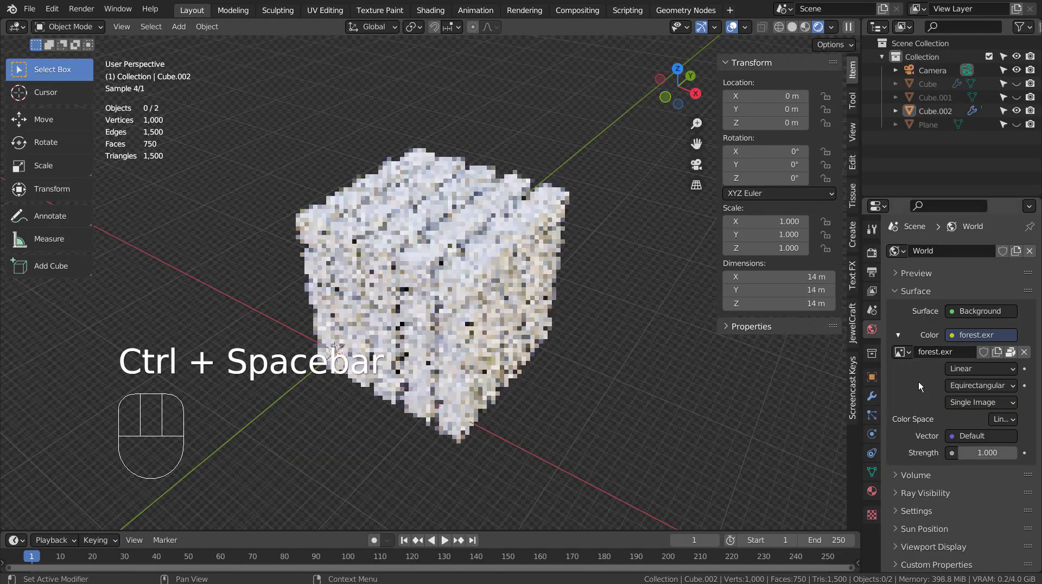
pyautogui.click(513, 269)
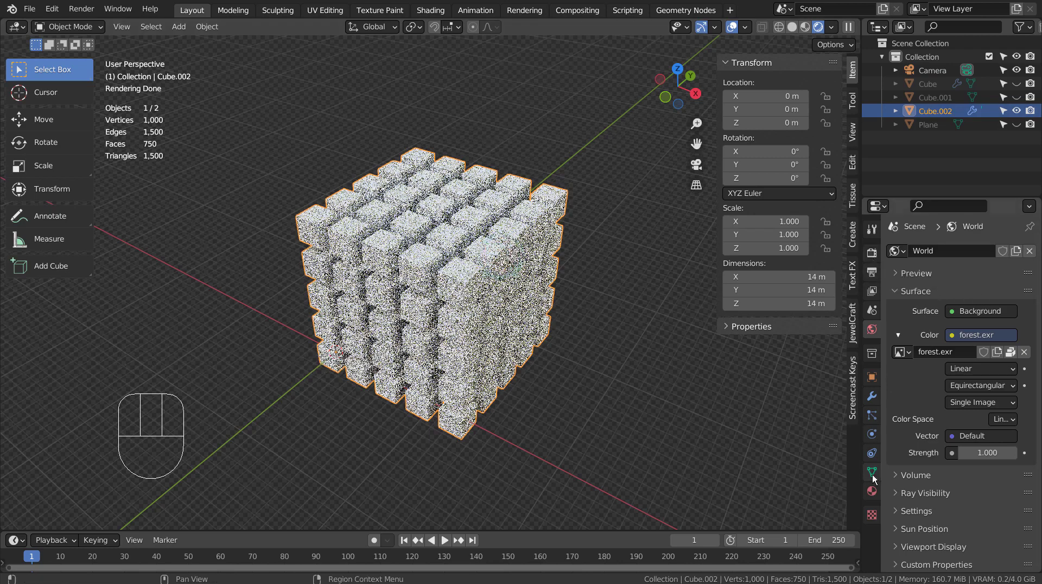
# Assign the existing 'Material' to Cube.002 from the material browse list.
pyautogui.click(871, 491)
pyautogui.click(895, 308)
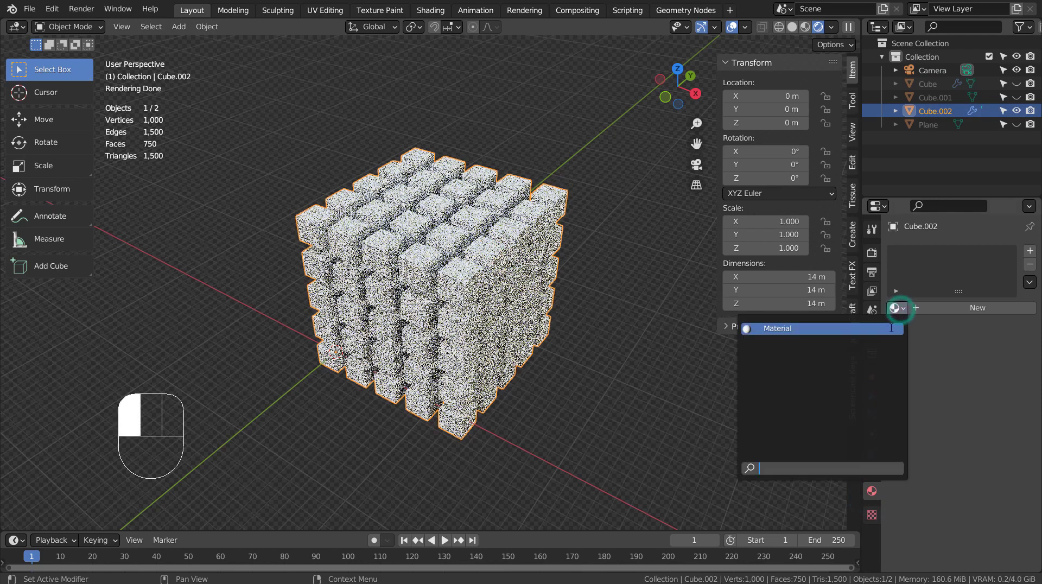
pyautogui.click(887, 330)
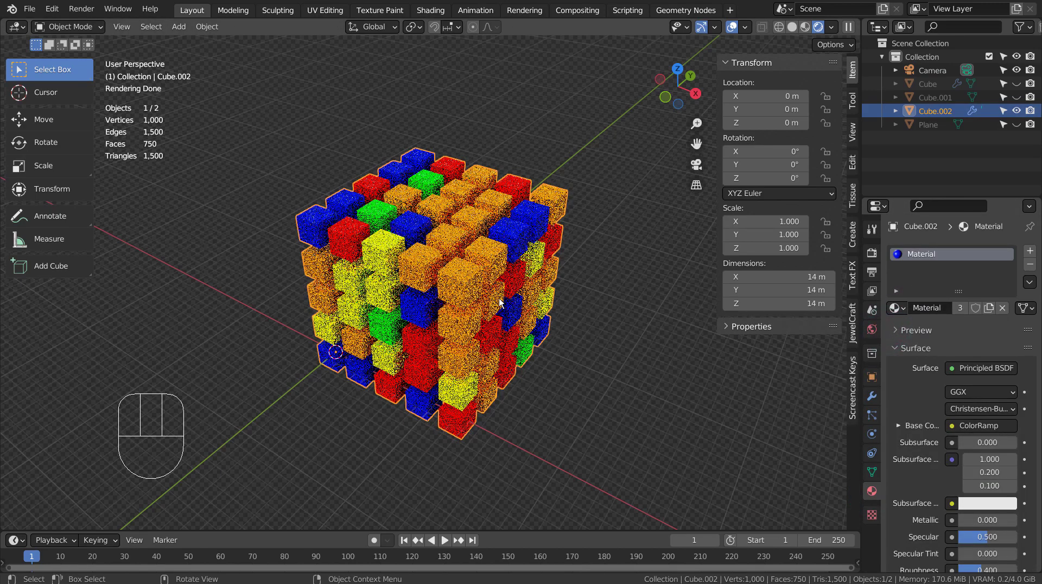
pyautogui.scroll(3, 500, 301)
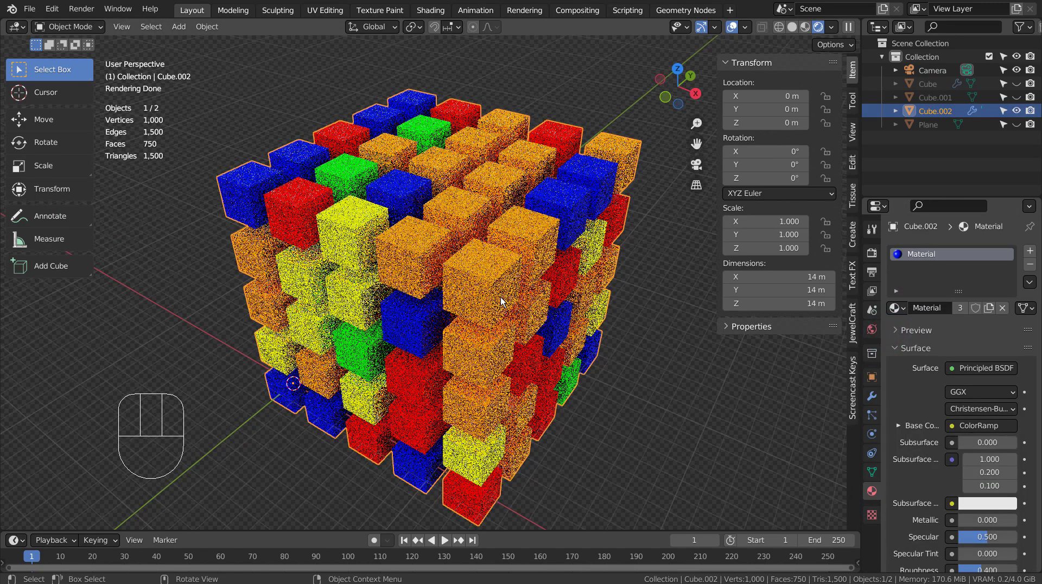
pyautogui.scroll(1, 500, 301)
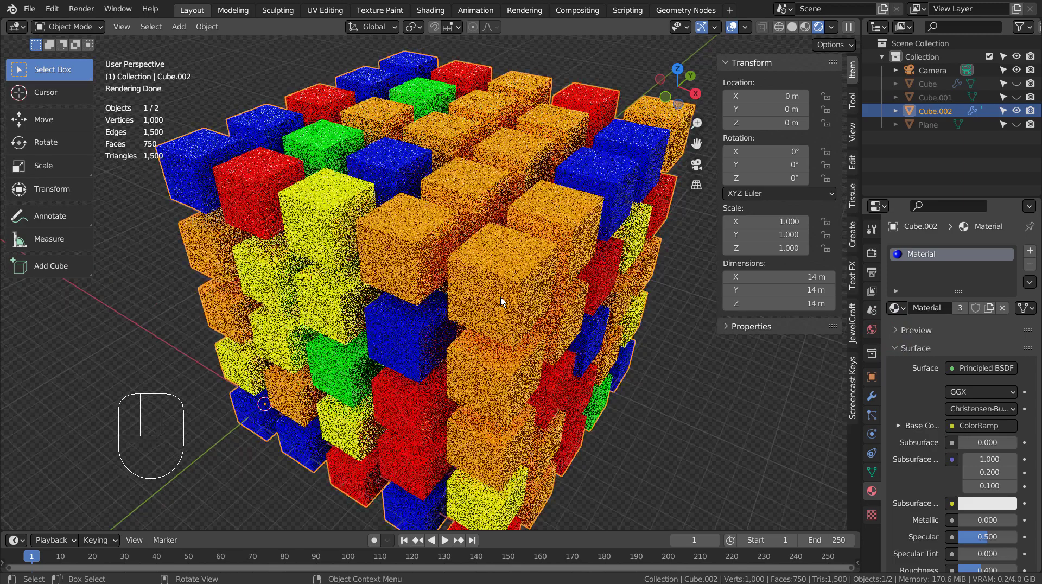
pyautogui.scroll(-2, 500, 301)
# Orbit around the coloured cubes, check the array modifiers, and reselect Cube.002.
pyautogui.click(590, 395)
pyautogui.moveTo(594, 399)
pyautogui.mouseDown(button='middle')
pyautogui.moveTo(555, 440)
pyautogui.moveTo(629, 435)
pyautogui.mouseUp(button='middle')
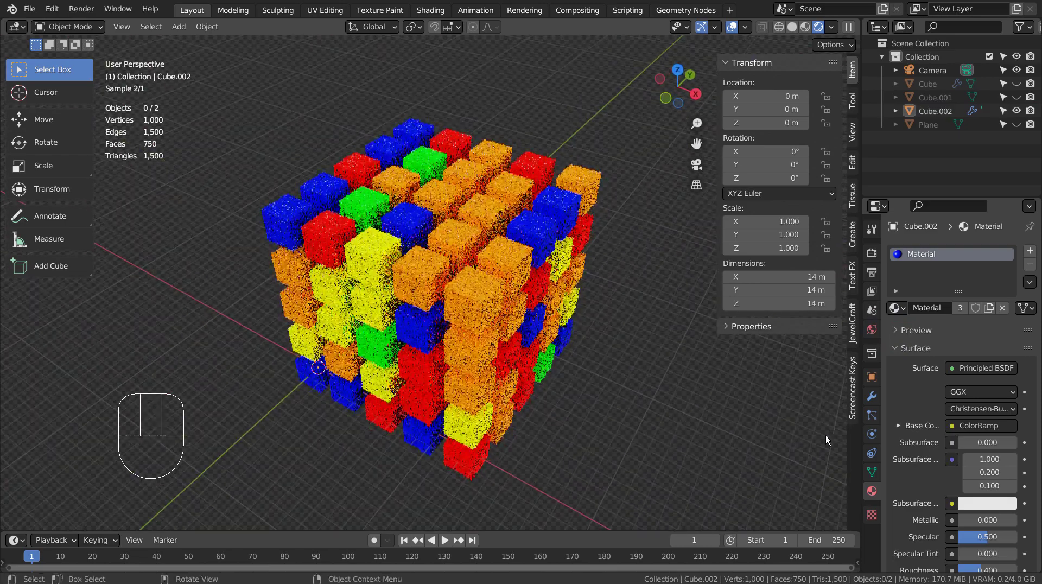
pyautogui.click(871, 395)
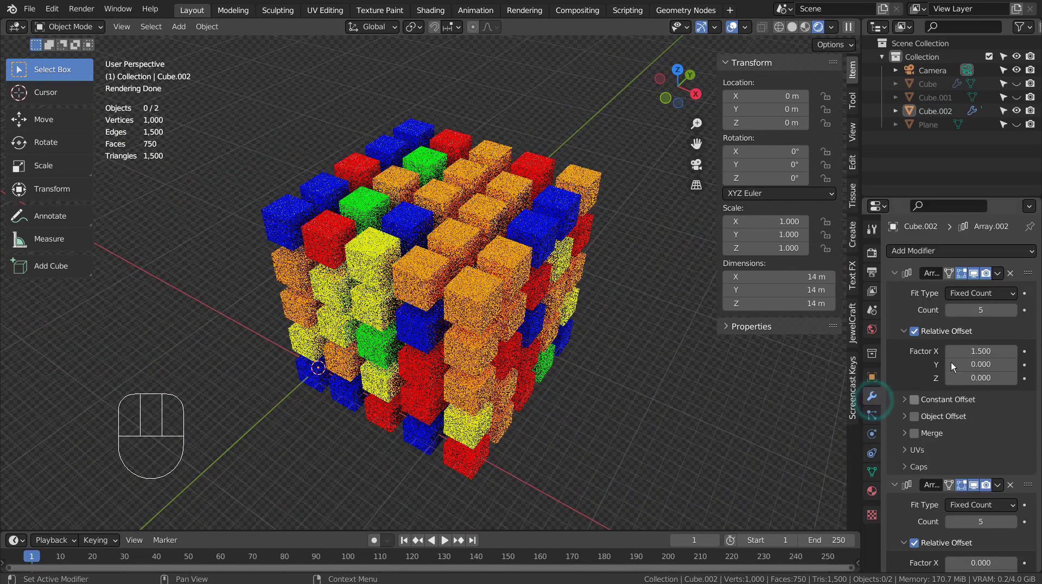
pyautogui.click(512, 263)
pyautogui.moveTo(681, 430)
pyautogui.mouseDown(button='middle')
pyautogui.moveTo(585, 423)
pyautogui.moveTo(300, 439)
pyautogui.moveTo(656, 411)
pyautogui.mouseUp(button='middle')
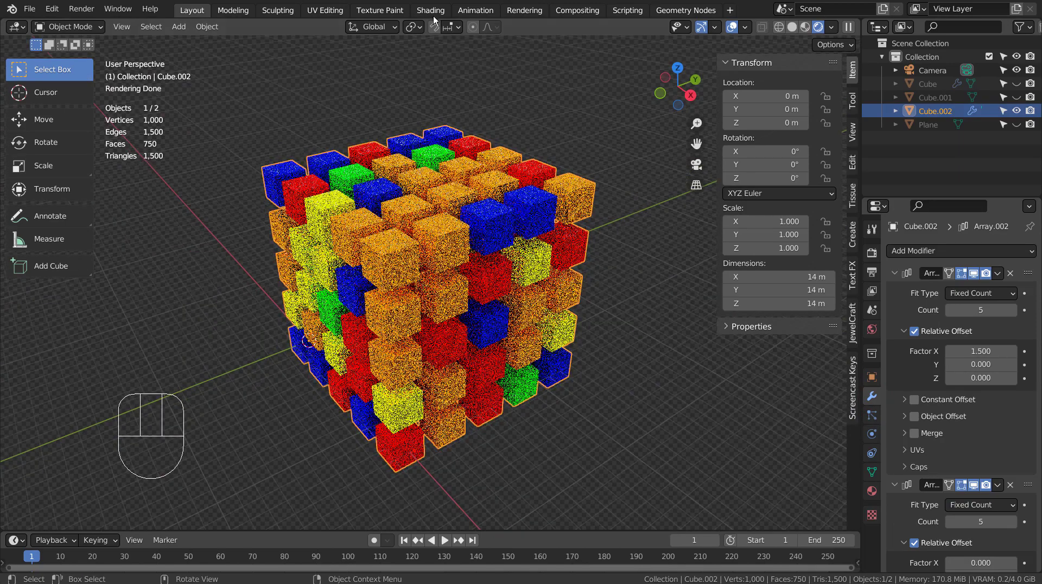
# Inspect the Random Per Island → ColorRamp → Principled BSDF node tree full screen.
pyautogui.click(430, 9)
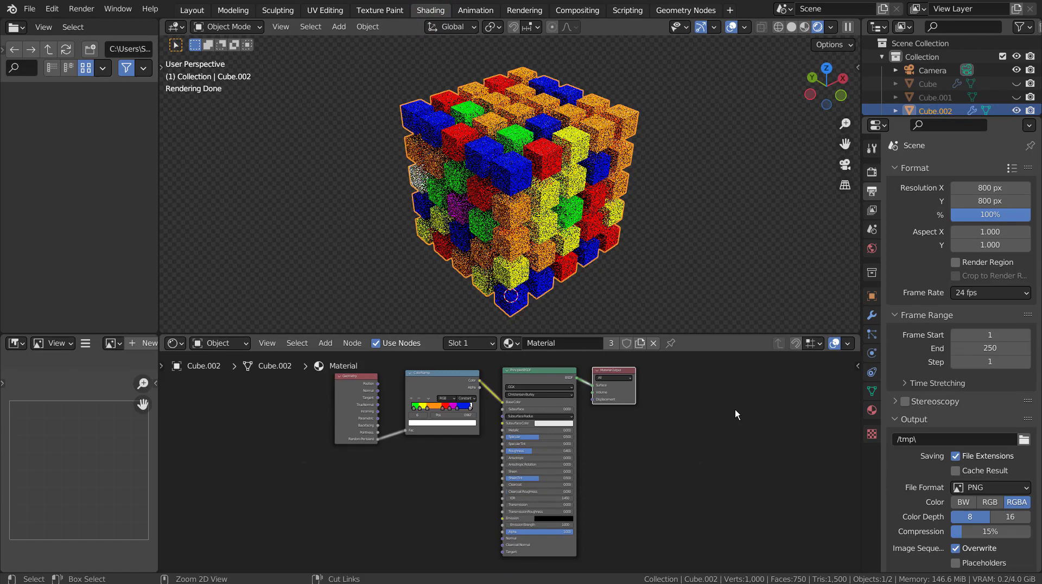
pyautogui.hotkey('ctrl', 'space')
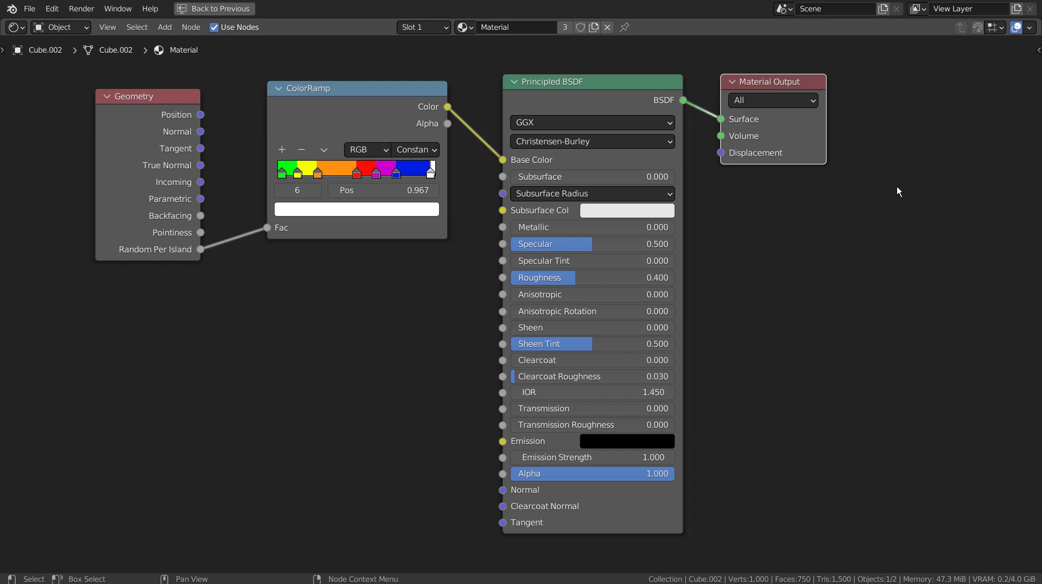
pyautogui.hotkey('ctrl', 'space')
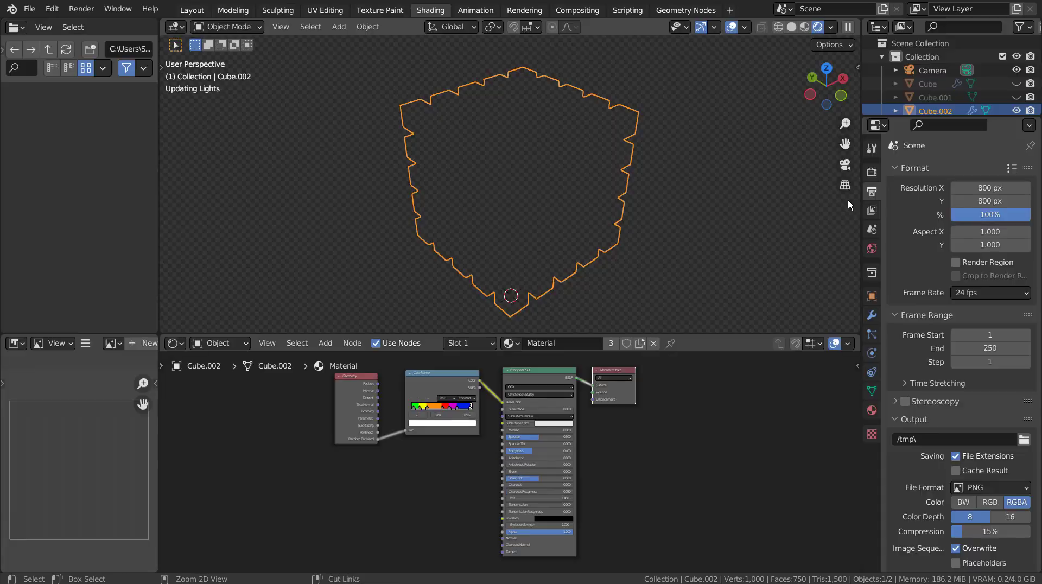
# Display the cube array in Solid shading, then as wireframe.
pyautogui.click(791, 27)
pyautogui.moveTo(640, 132)
pyautogui.mouseDown(button='middle')
pyautogui.moveTo(639, 164)
pyautogui.moveTo(604, 157)
pyautogui.mouseUp(button='middle')
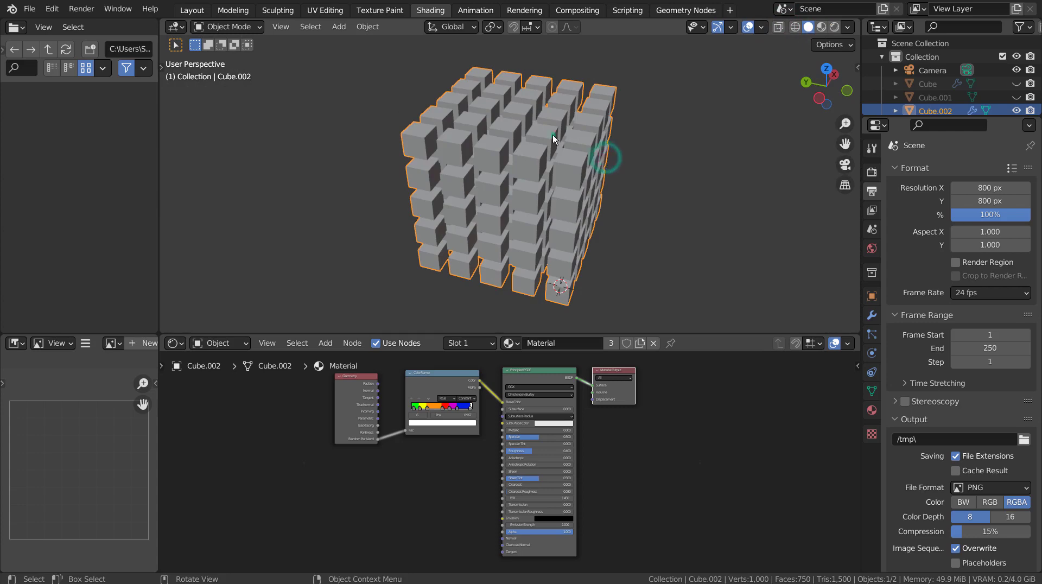
pyautogui.scroll(-5, 552, 135)
pyautogui.click(794, 26)
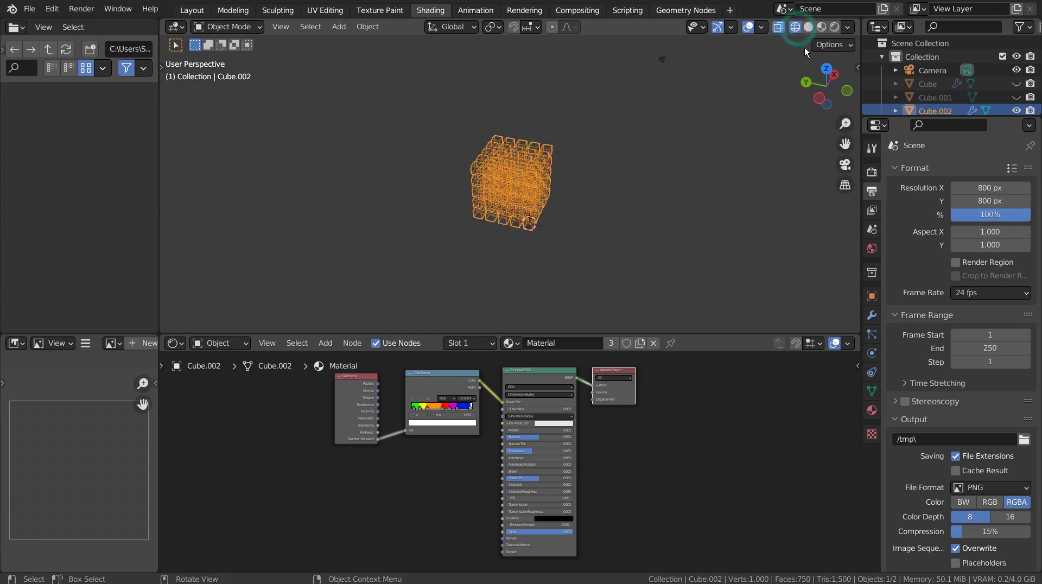
# Return to the Layout workspace in plain Solid shading after a material preview check.
pyautogui.click(810, 27)
pyautogui.click(192, 10)
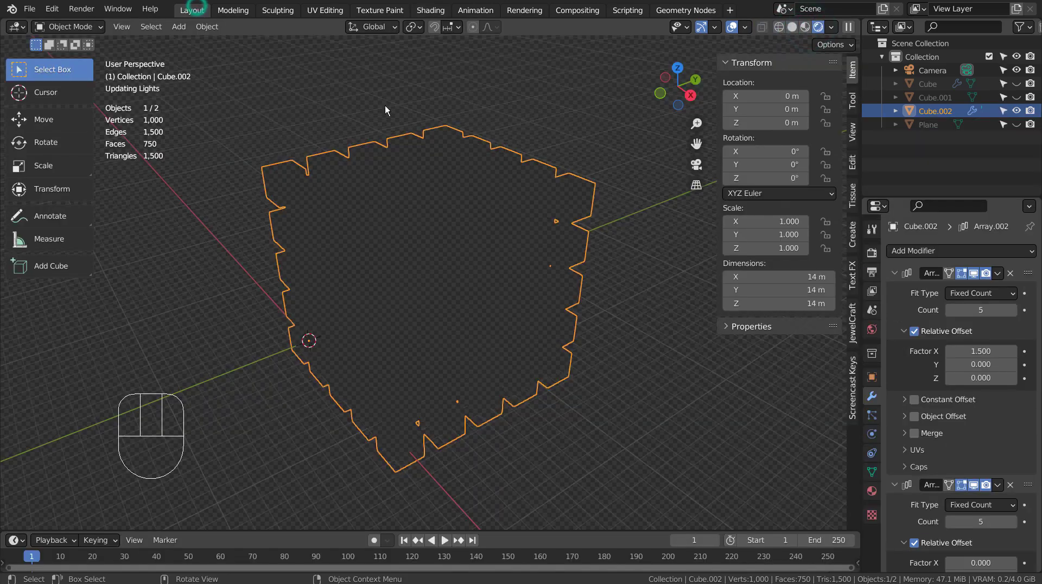
pyautogui.scroll(-5, 561, 339)
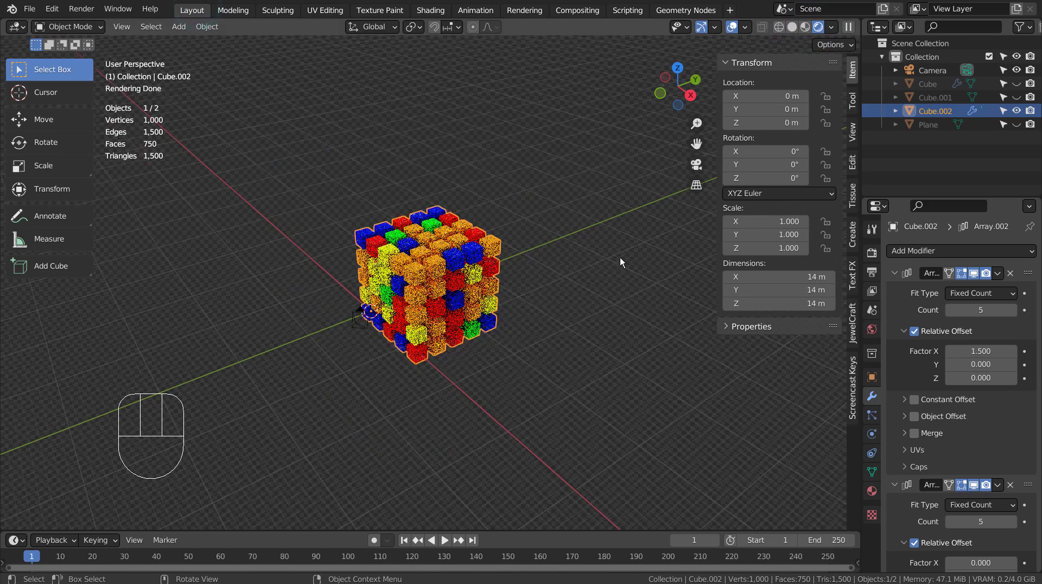
pyautogui.click(805, 26)
pyautogui.moveTo(574, 331); pyautogui.dragTo(624, 304, button='middle')
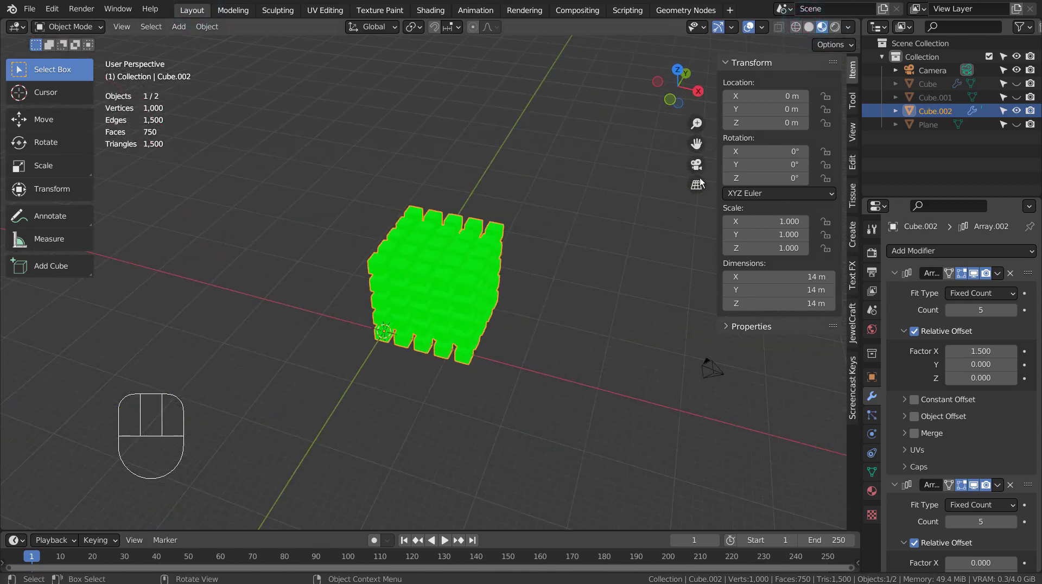
pyautogui.click(809, 26)
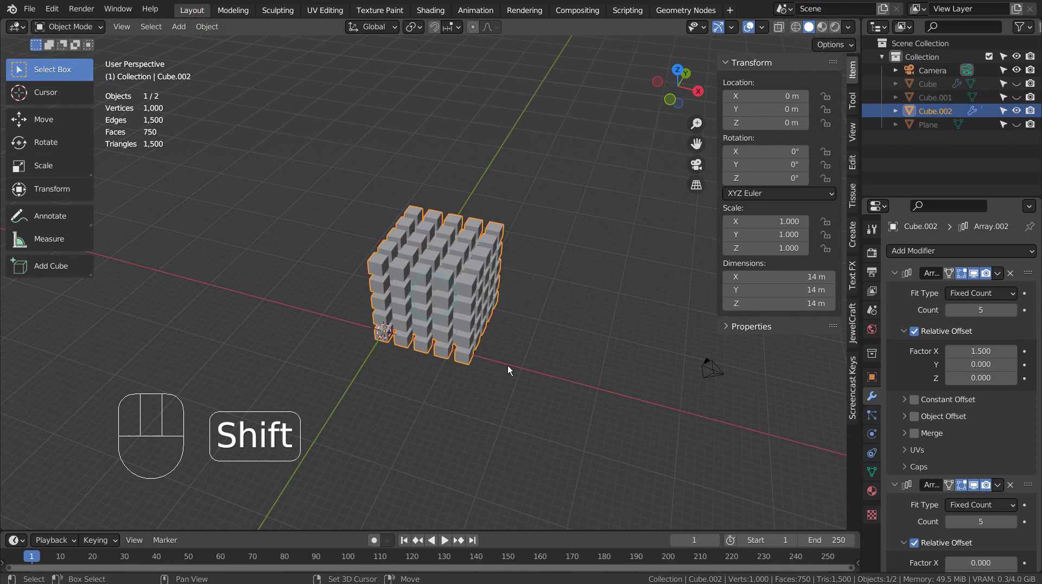
# Duplicate the cube array 20.821 m along X as Cube.003 and frame both arrays.
pyautogui.hotkey('shift', 'd')
pyautogui.press('x')
pyautogui.click(650, 438)
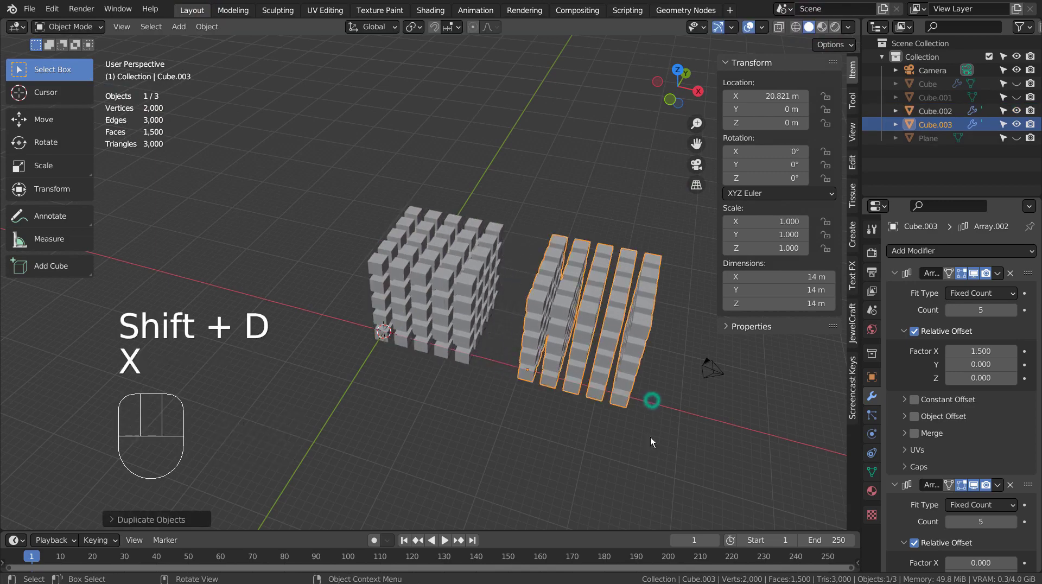
pyautogui.keyDown('shift'); pyautogui.moveTo(669, 461); pyautogui.dragTo(601, 451, button='middle'); pyautogui.keyUp('shift')
pyautogui.scroll(4, 587, 450)
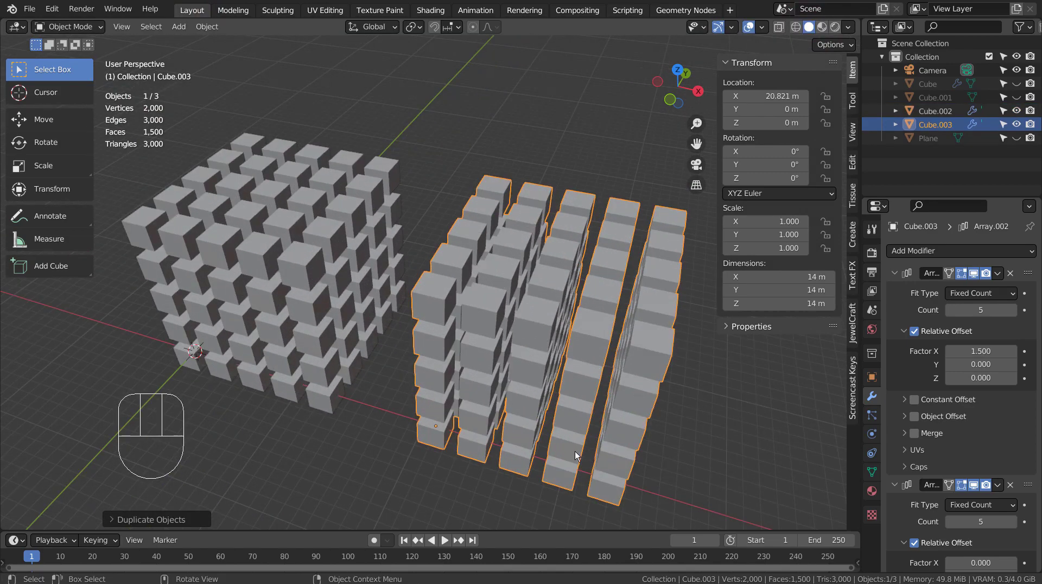
pyautogui.scroll(-1, 574, 451)
pyautogui.click(275, 309)
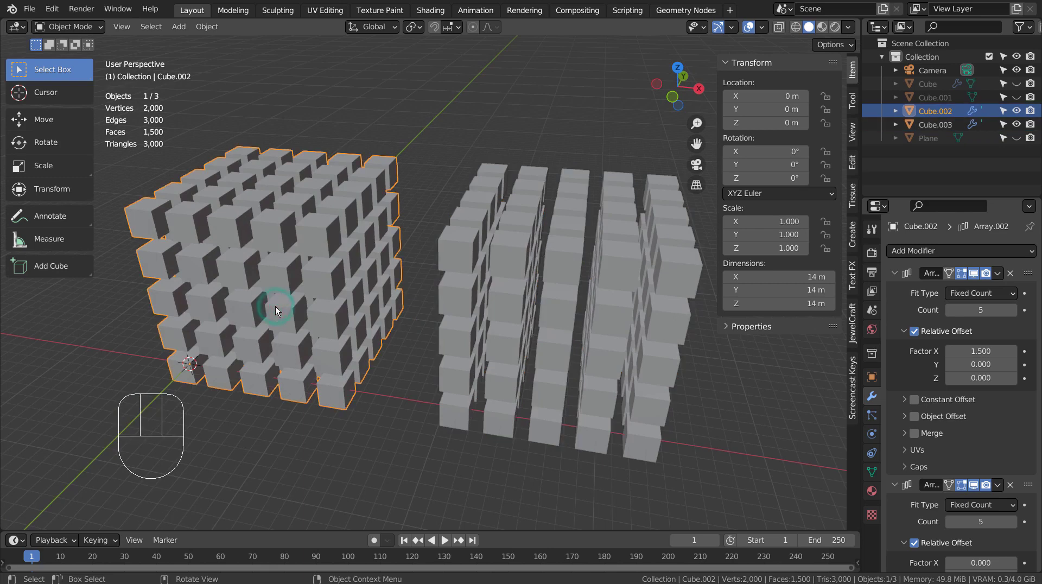
pyautogui.click(571, 265)
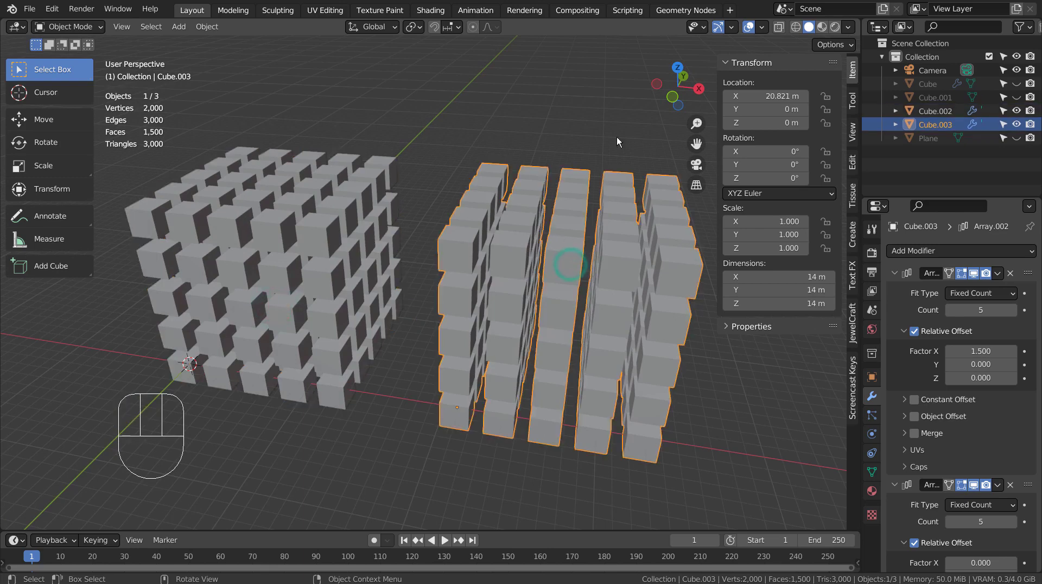
# Bring up Cube.003's material node tree framed in full, inspecting the Object Info node.
pyautogui.click(429, 13)
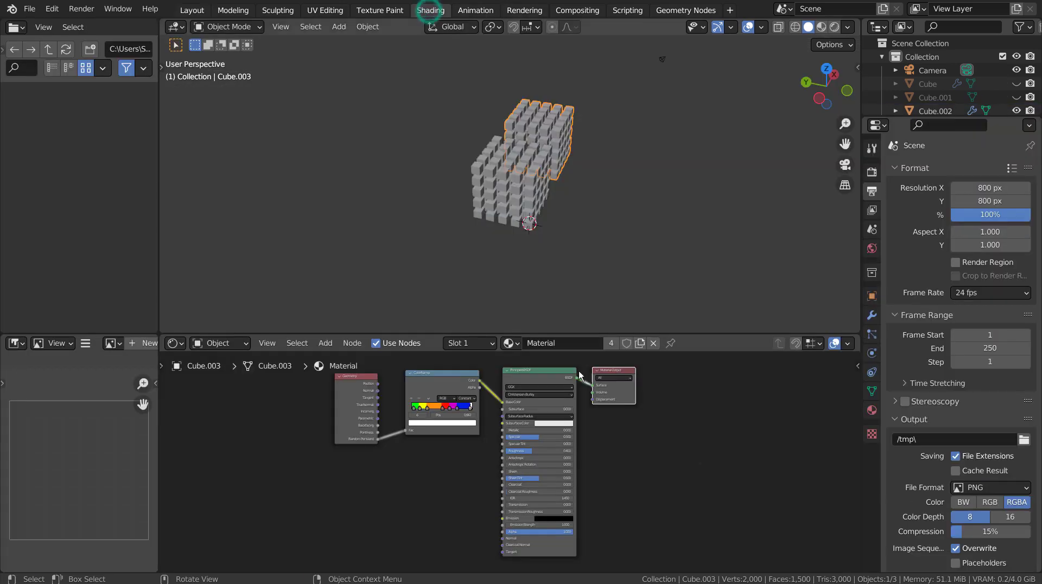
pyautogui.moveTo(716, 421)
pyautogui.mouseDown(button='middle')
pyautogui.moveTo(677, 474)
pyautogui.moveTo(687, 532)
pyautogui.mouseUp(button='middle')
pyautogui.press('Home')
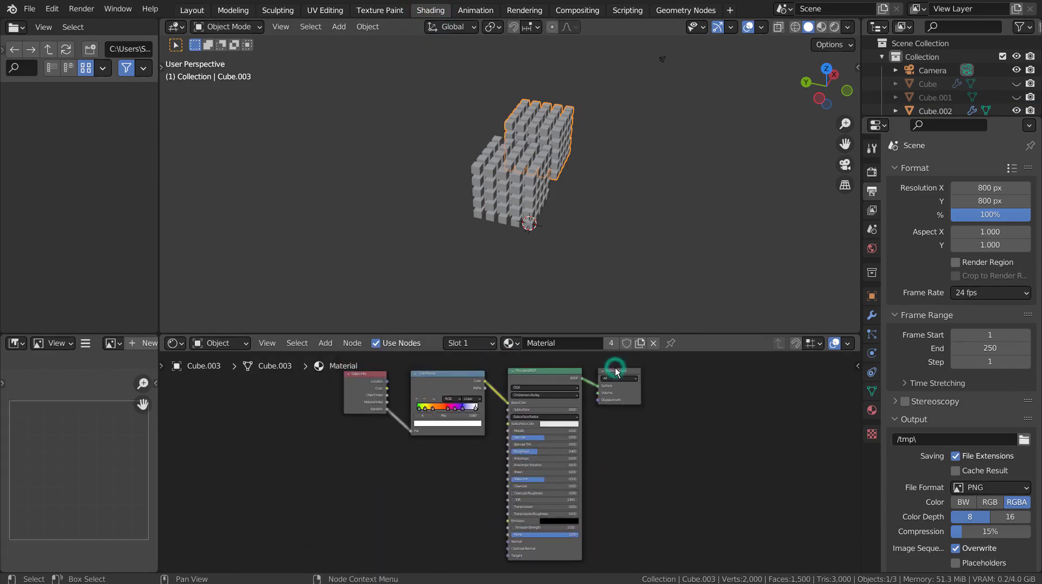
pyautogui.moveTo(651, 222)
pyautogui.mouseDown(button='middle')
pyautogui.moveTo(481, 177)
pyautogui.moveTo(456, 193)
pyautogui.moveTo(543, 225)
pyautogui.moveTo(543, 236)
pyautogui.mouseUp(button='middle')
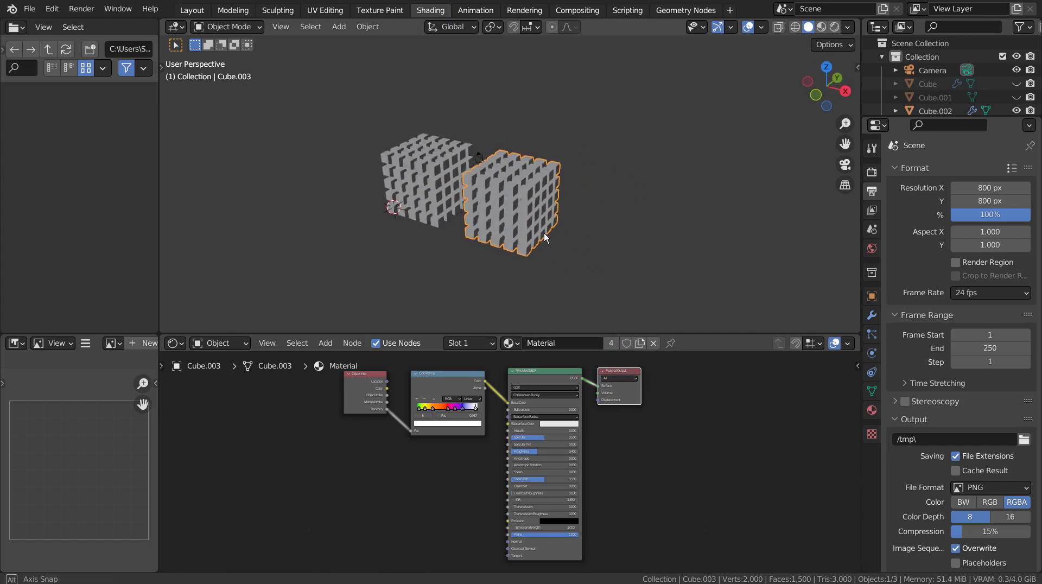
pyautogui.click(360, 389)
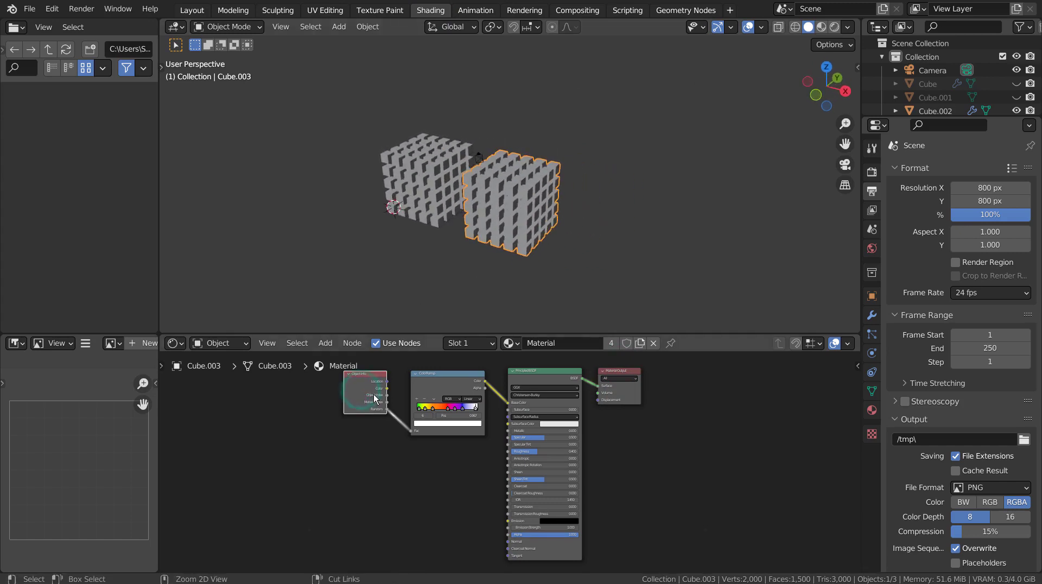
pyautogui.click(367, 453)
# Review the Object Info Random → ColorRamp → Base Color wiring full screen, then restore the layout.
pyautogui.hotkey('ctrl', 'space')
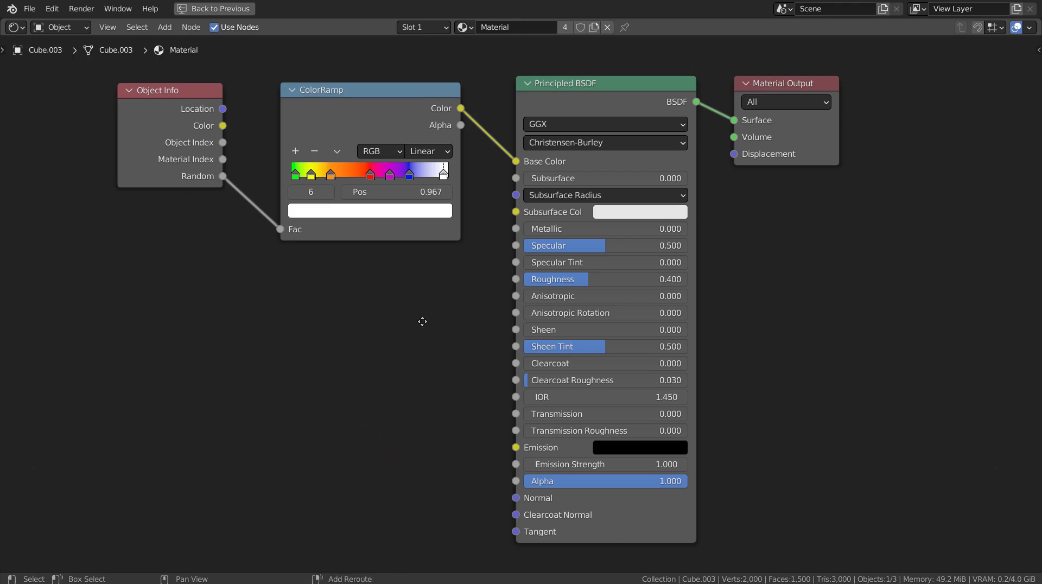
pyautogui.moveTo(422, 321)
pyautogui.mouseDown(button='middle')
pyautogui.moveTo(449, 310)
pyautogui.moveTo(451, 319)
pyautogui.mouseUp(button='middle')
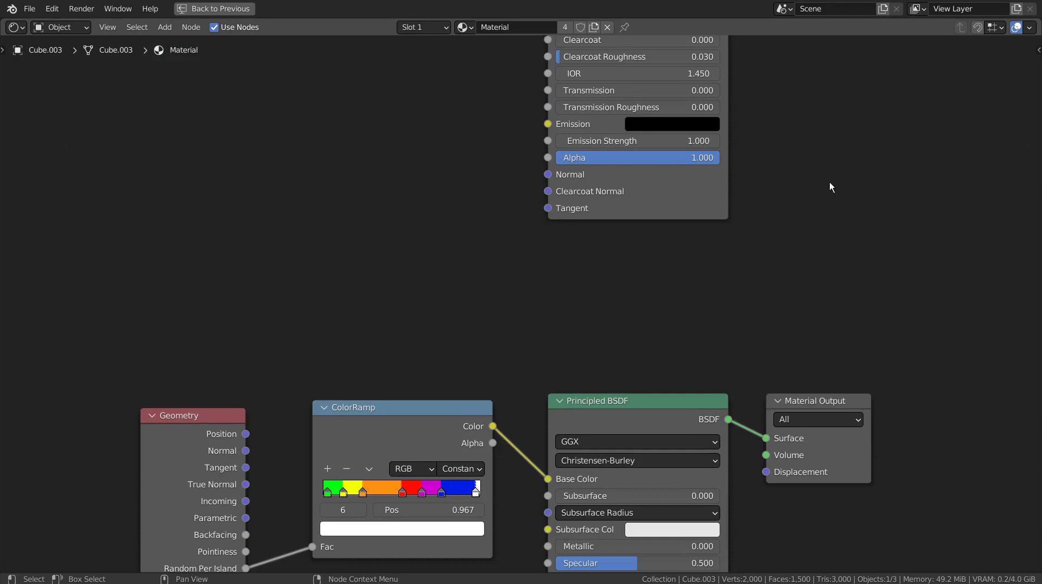
pyautogui.moveTo(830, 185); pyautogui.dragTo(868, 72, button='middle')
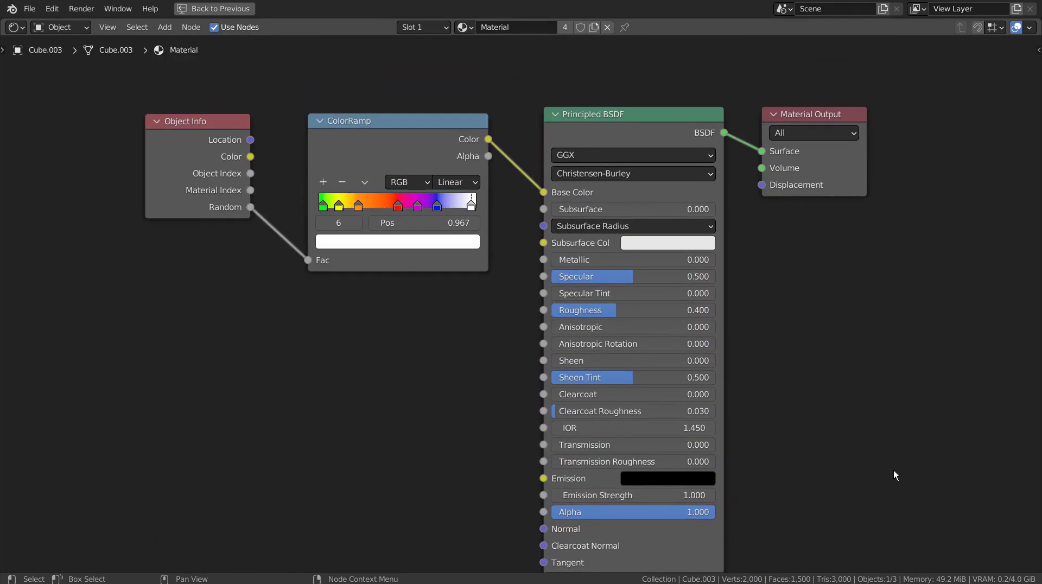
pyautogui.click(823, 115)
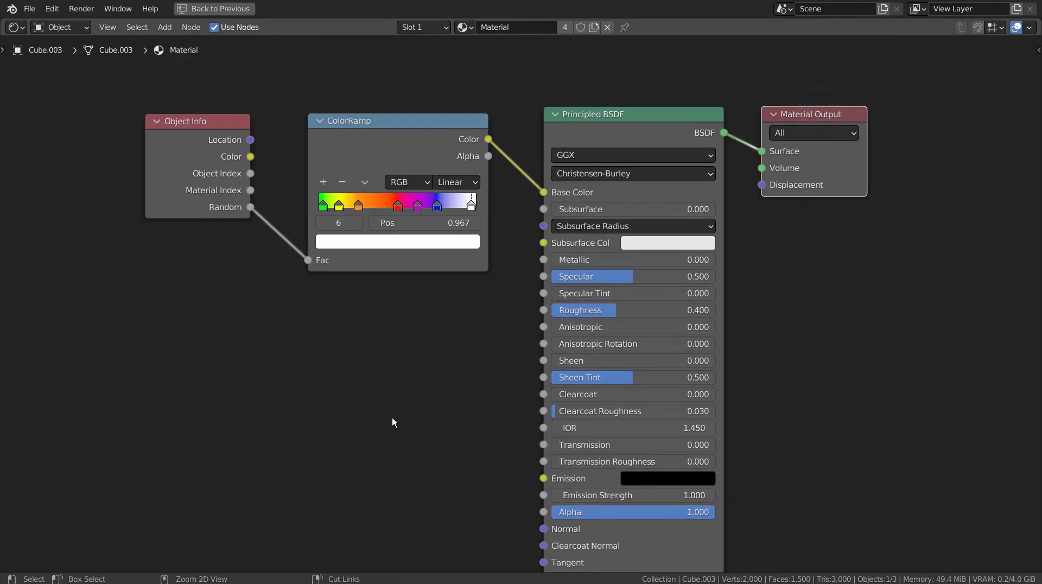
pyautogui.hotkey('ctrl', 'space')
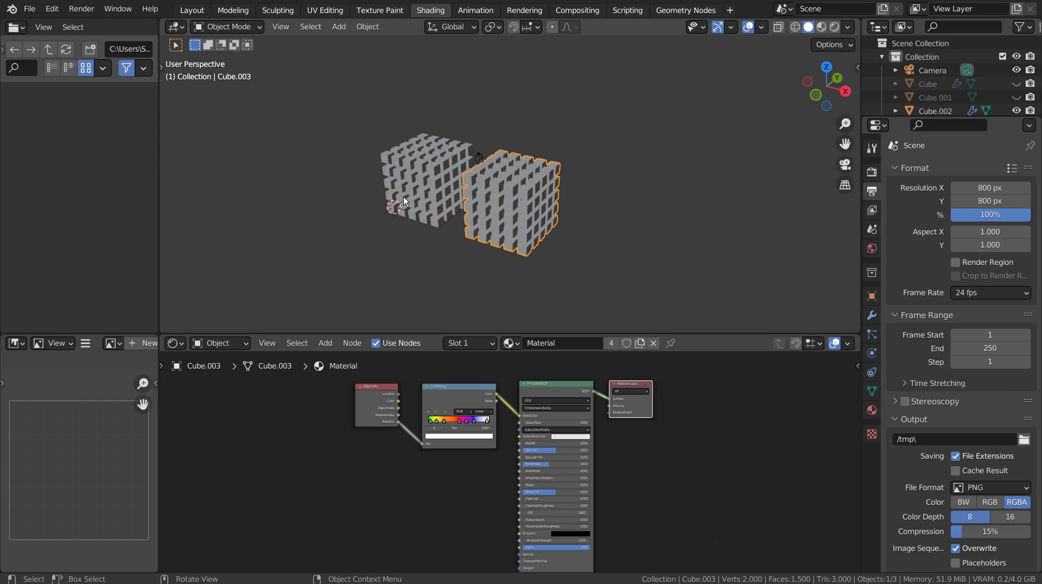
# Render both grids in the viewport, zoomed in on the green and magenta blocks.
pyautogui.click(404, 200)
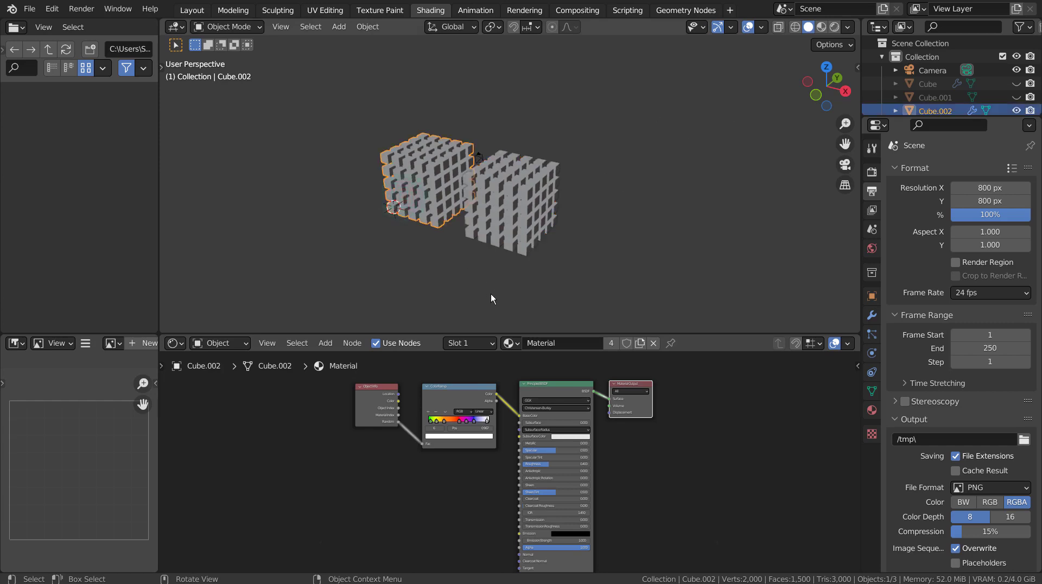
pyautogui.click(522, 214)
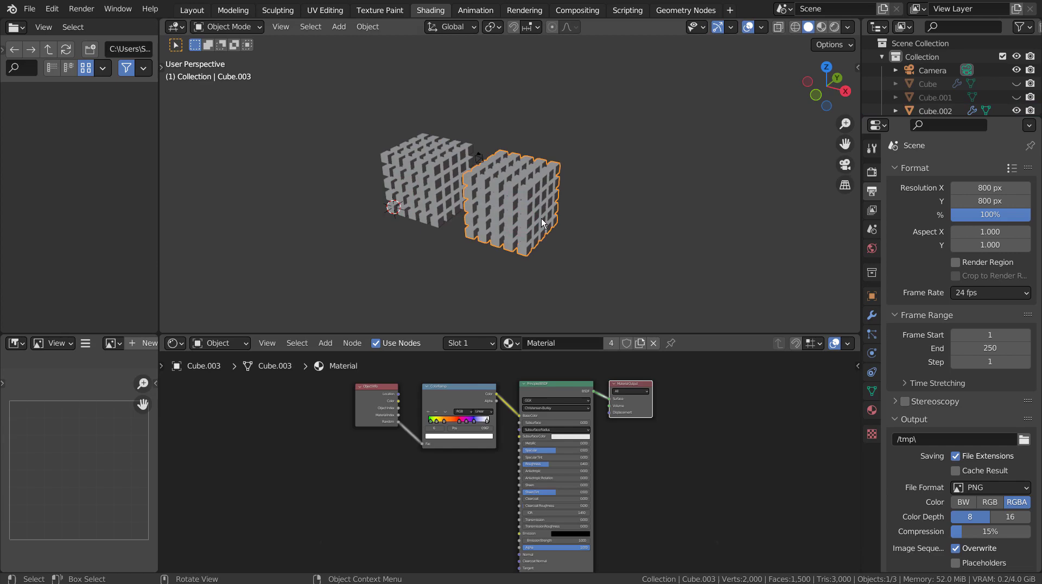
pyautogui.click(835, 28)
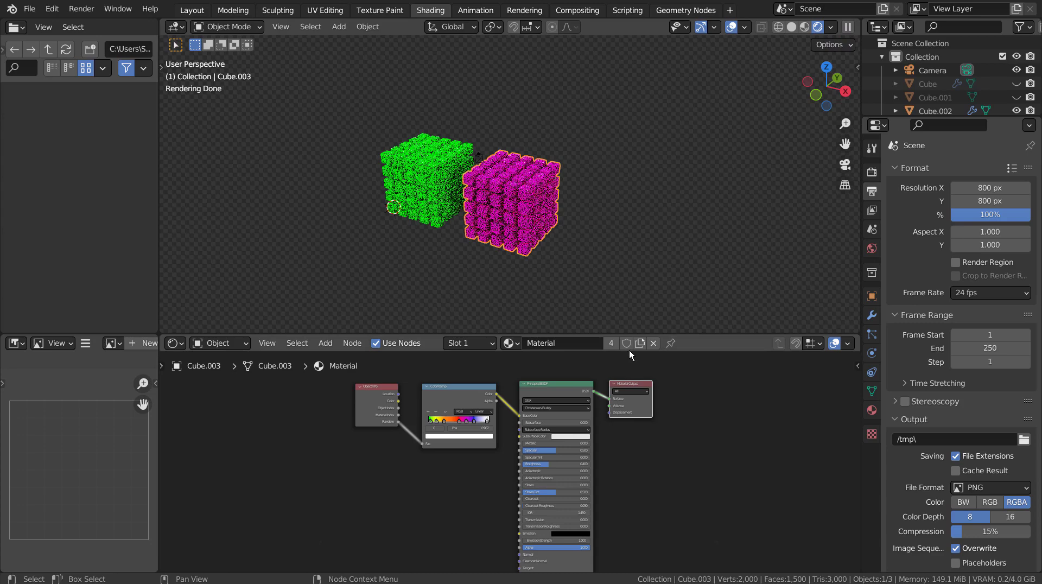
pyautogui.moveTo(601, 261)
pyautogui.keyDown('shift'); pyautogui.mouseDown(button='middle')
pyautogui.moveTo(672, 220)
pyautogui.moveTo(632, 265)
pyautogui.mouseUp(button='middle'); pyautogui.keyUp('shift')
pyautogui.scroll(4, 643, 262)
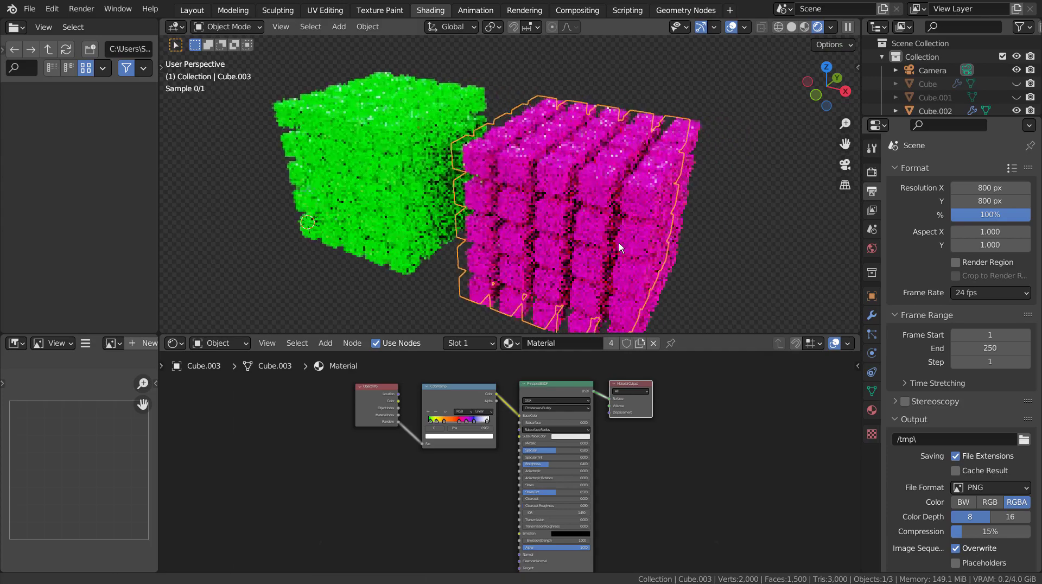
pyautogui.scroll(1, 613, 233)
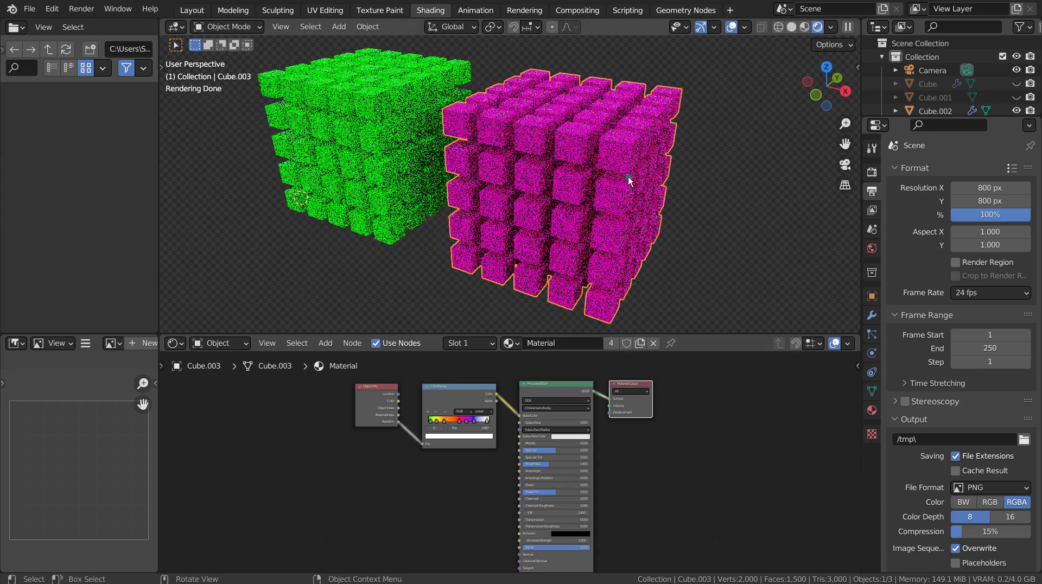
# Make the right grid's material a single-user Material.001 and compare both grids' node trees.
pyautogui.click(871, 410)
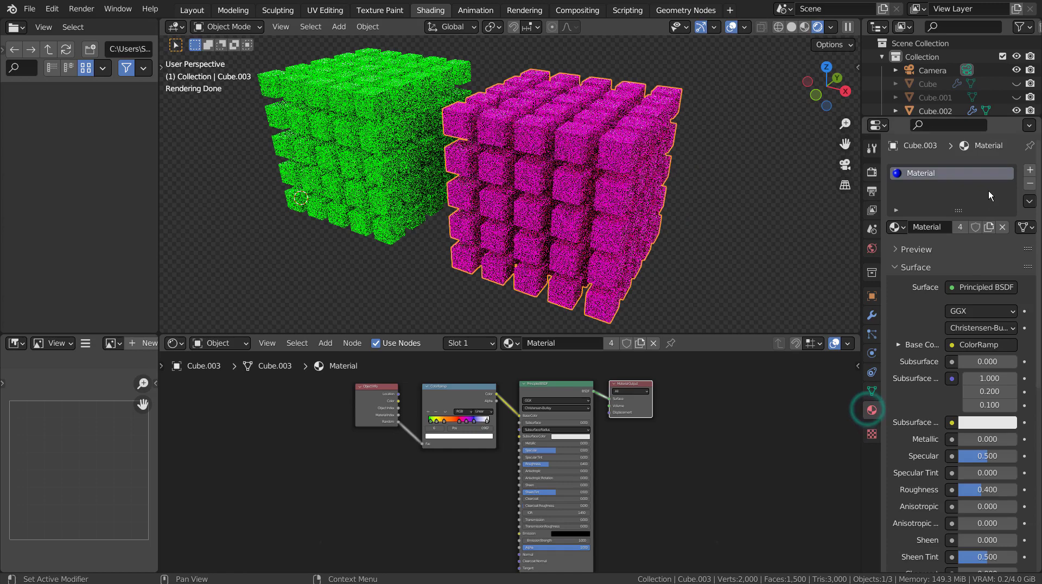
pyautogui.click(962, 230)
pyautogui.click(369, 110)
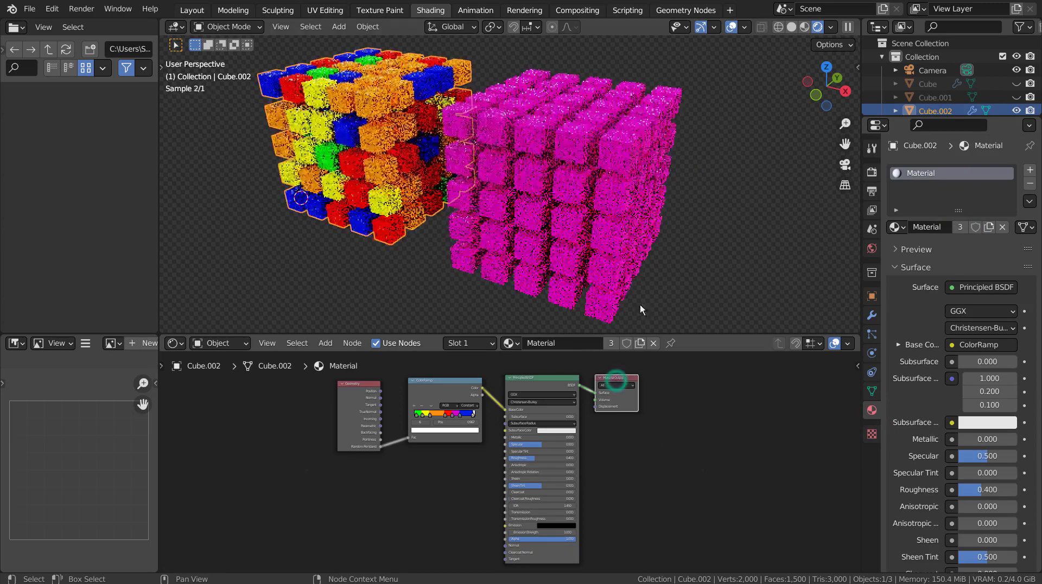
pyautogui.click(594, 191)
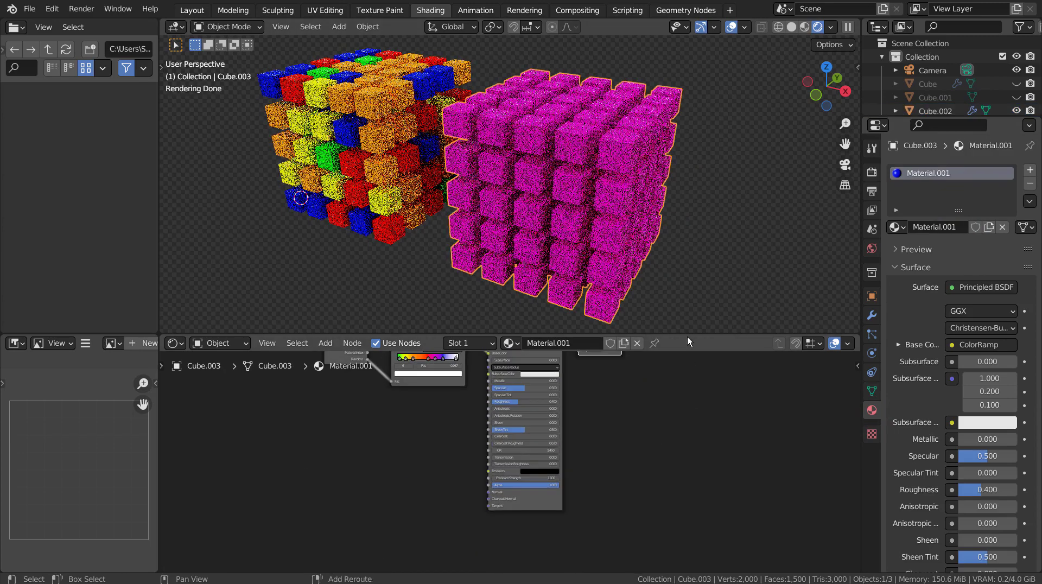
pyautogui.moveTo(734, 362)
pyautogui.mouseDown(button='middle')
pyautogui.moveTo(743, 449)
pyautogui.moveTo(638, 398)
pyautogui.mouseUp(button='middle')
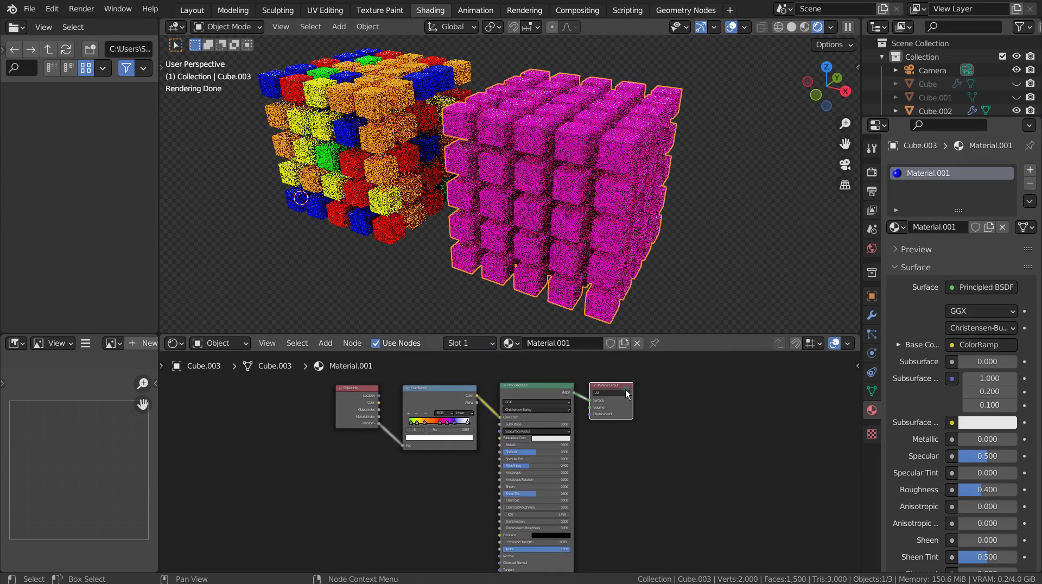
pyautogui.click(626, 394)
pyautogui.click(593, 144)
pyautogui.moveTo(676, 169)
pyautogui.mouseDown(button='middle')
pyautogui.moveTo(472, 217)
pyautogui.moveTo(737, 217)
pyautogui.moveTo(680, 216)
pyautogui.mouseUp(button='middle')
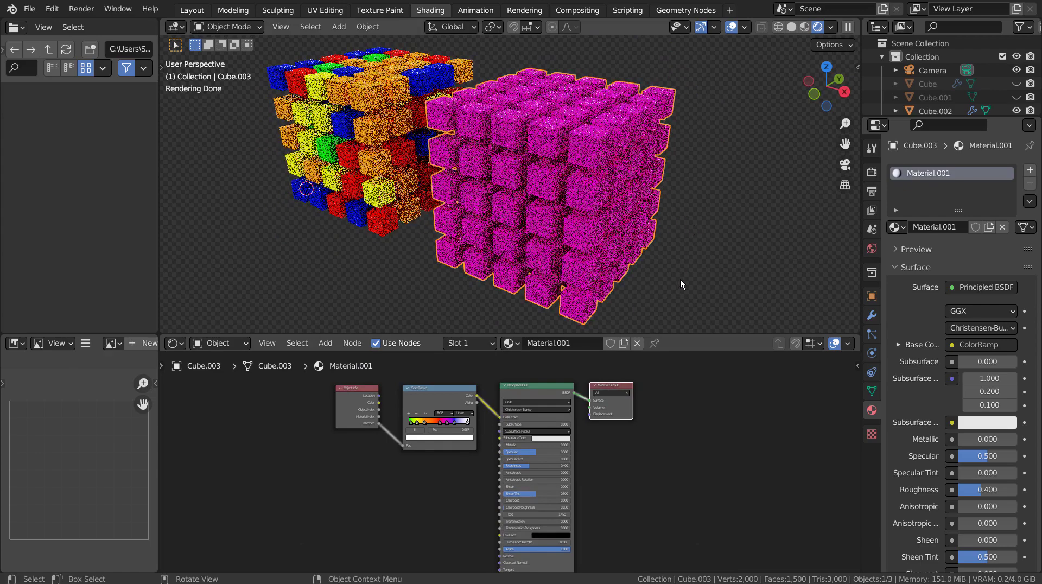
# Apply Cube.003's two Array modifiers and separate its mesh by loose parts into 125 cubes.
pyautogui.click(872, 315)
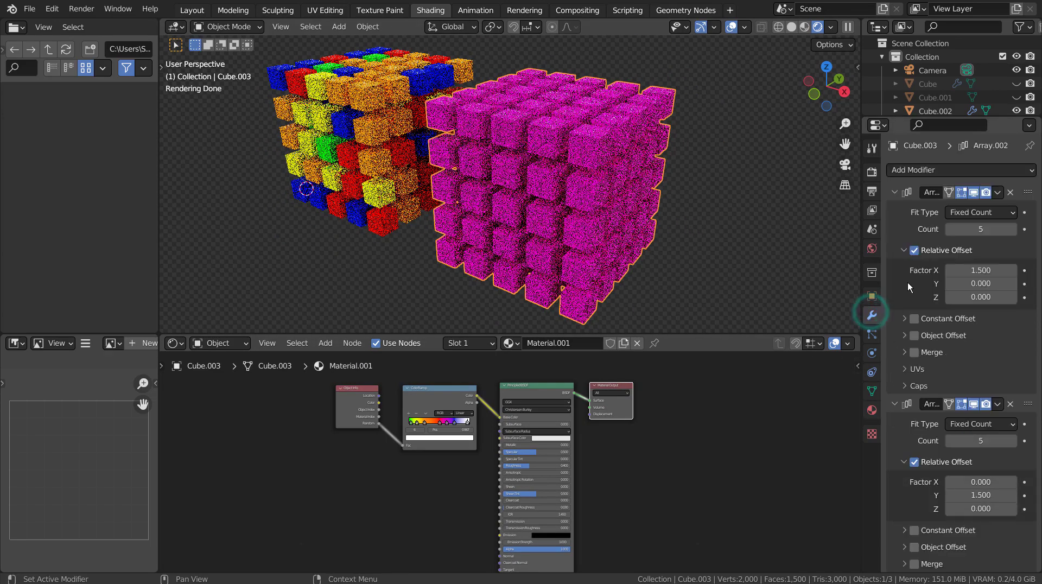
pyautogui.hotkey('ctrl', 'a')
pyautogui.hotkey('ctrl', 'a')
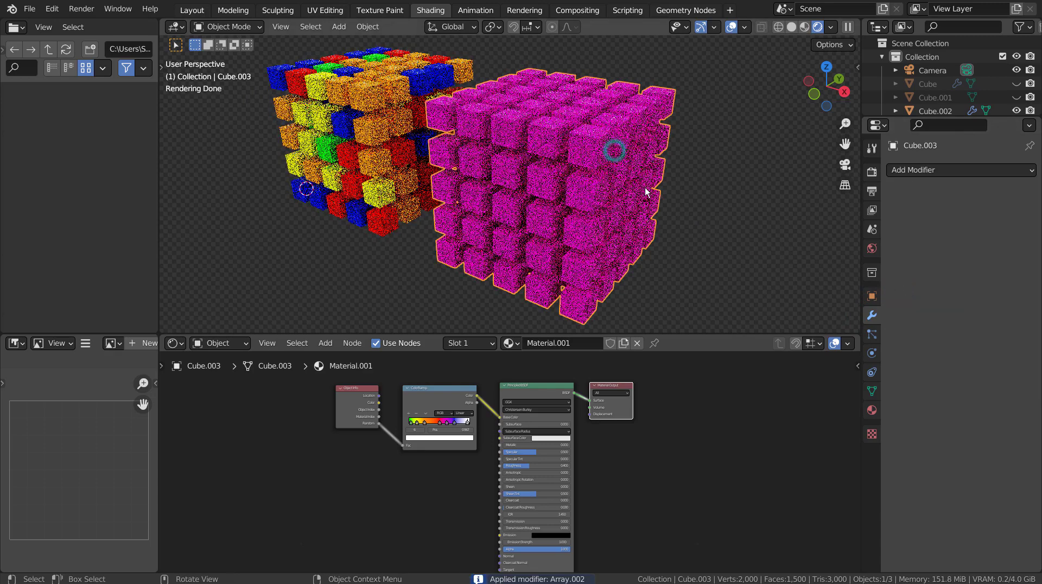
pyautogui.press('Tab')
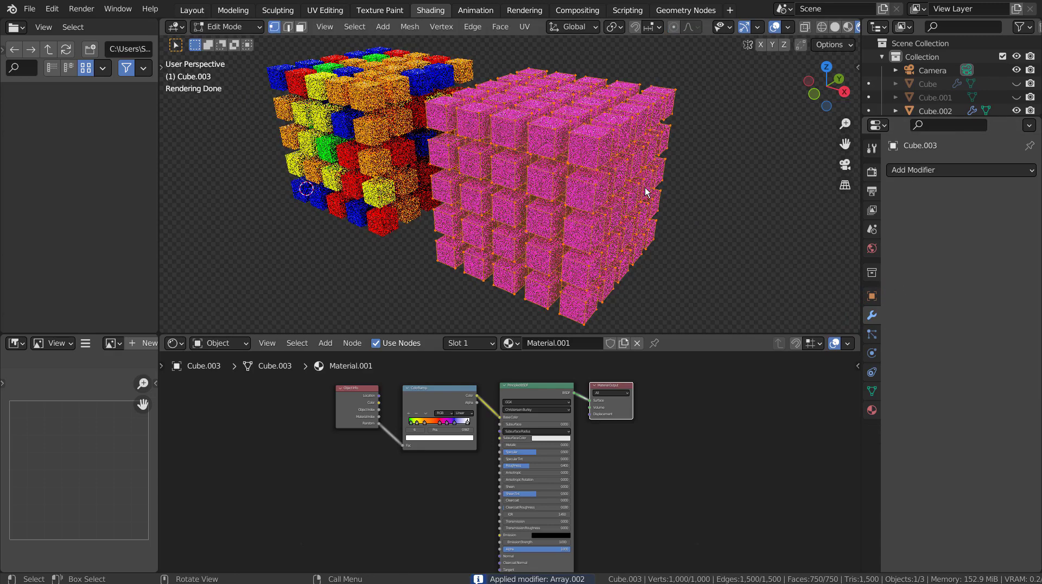
pyautogui.press('3')
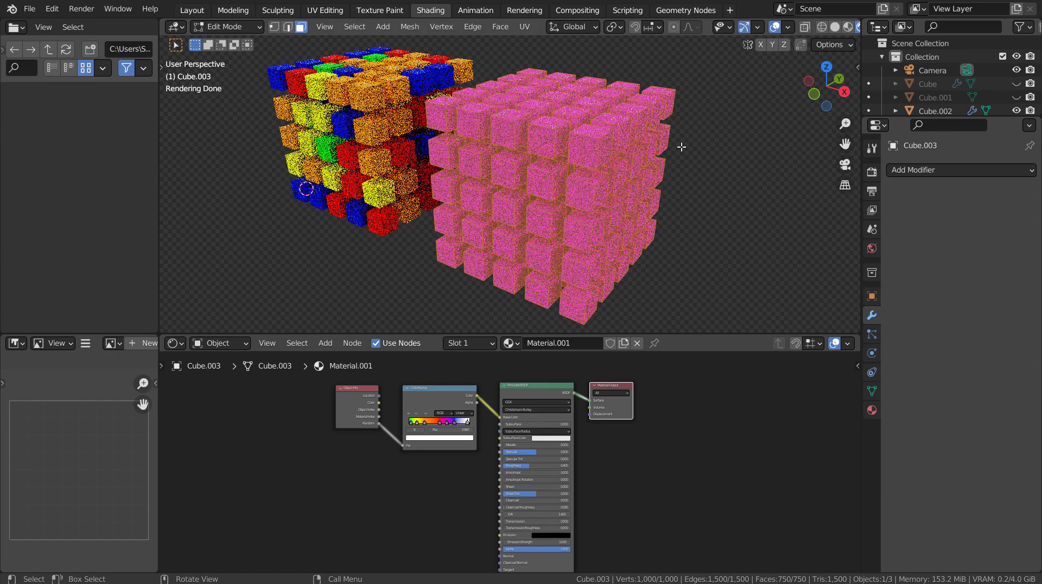
pyautogui.press('p')
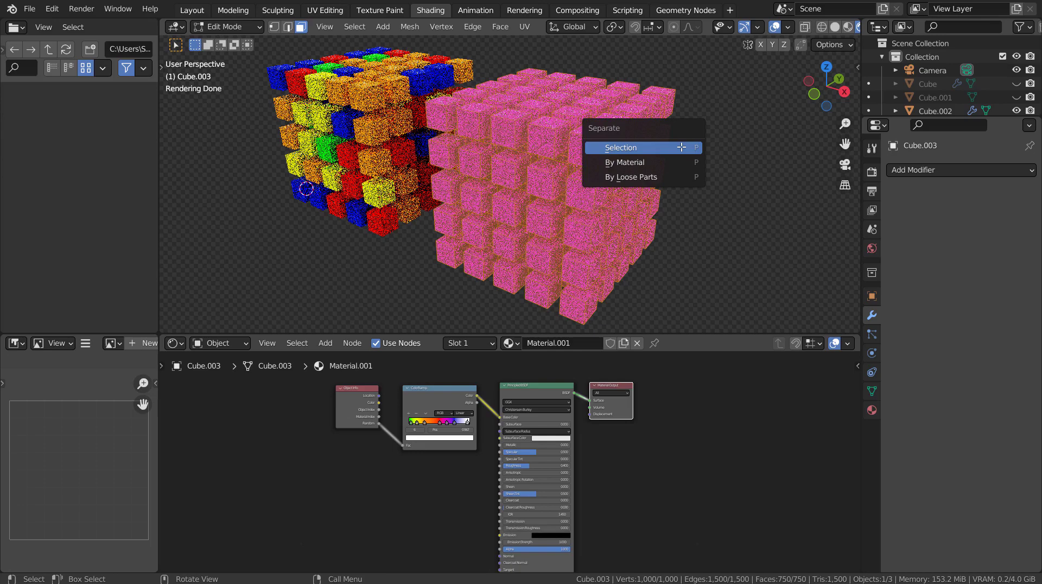
pyautogui.click(656, 180)
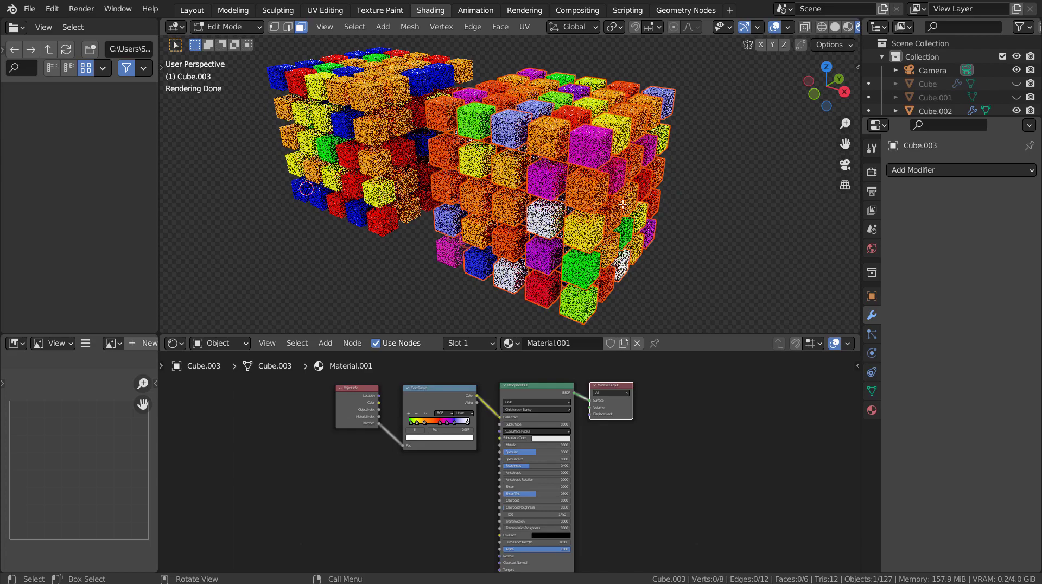
pyautogui.moveTo(623, 204); pyautogui.dragTo(646, 232, button='middle')
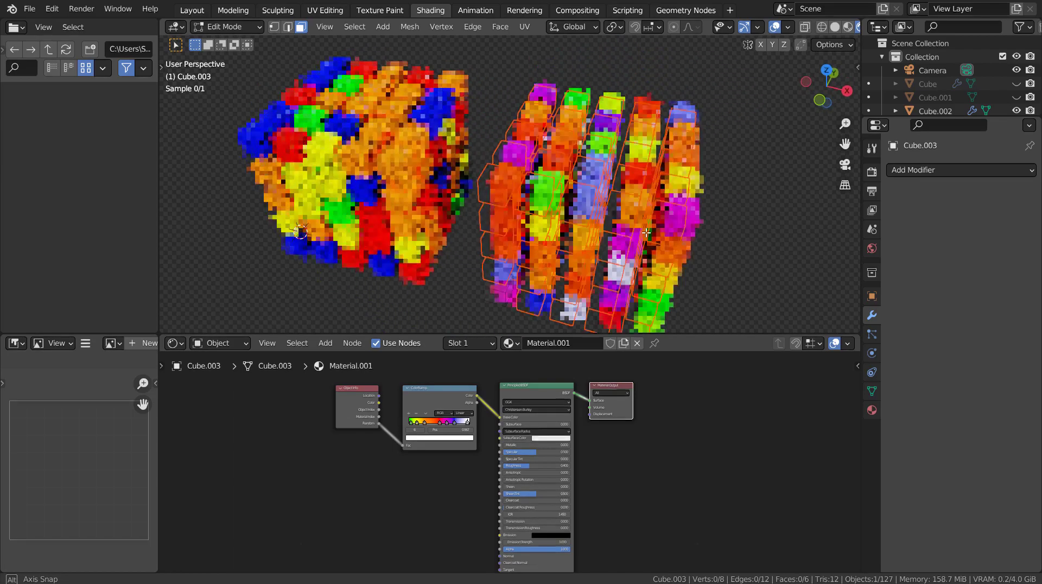
pyautogui.moveTo(646, 232); pyautogui.dragTo(651, 201, button='middle')
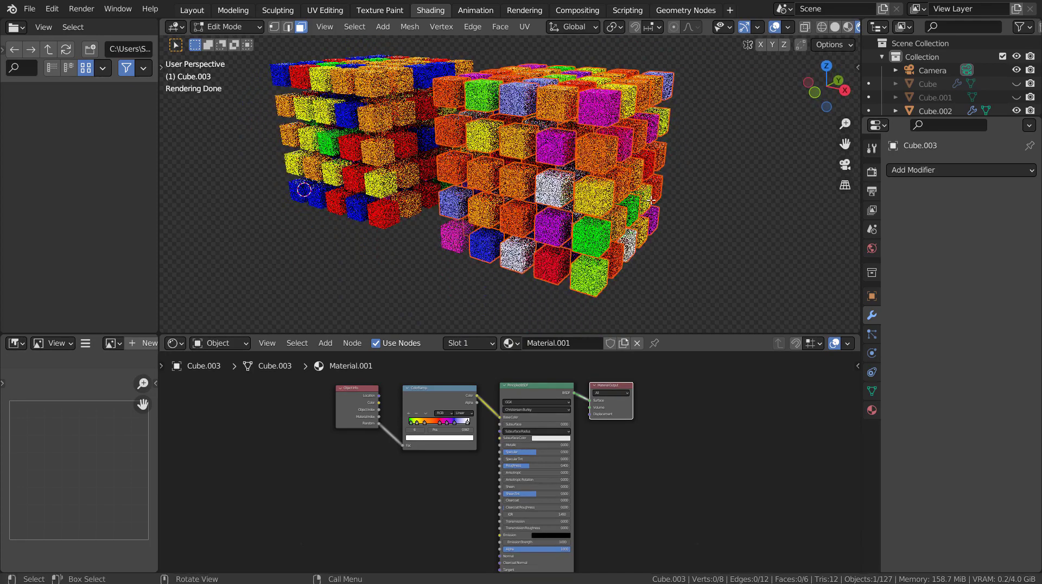
pyautogui.click(759, 173)
# Return to Object Mode, deselect everything and switch the viewport to Material Preview.
pyautogui.press('Tab')
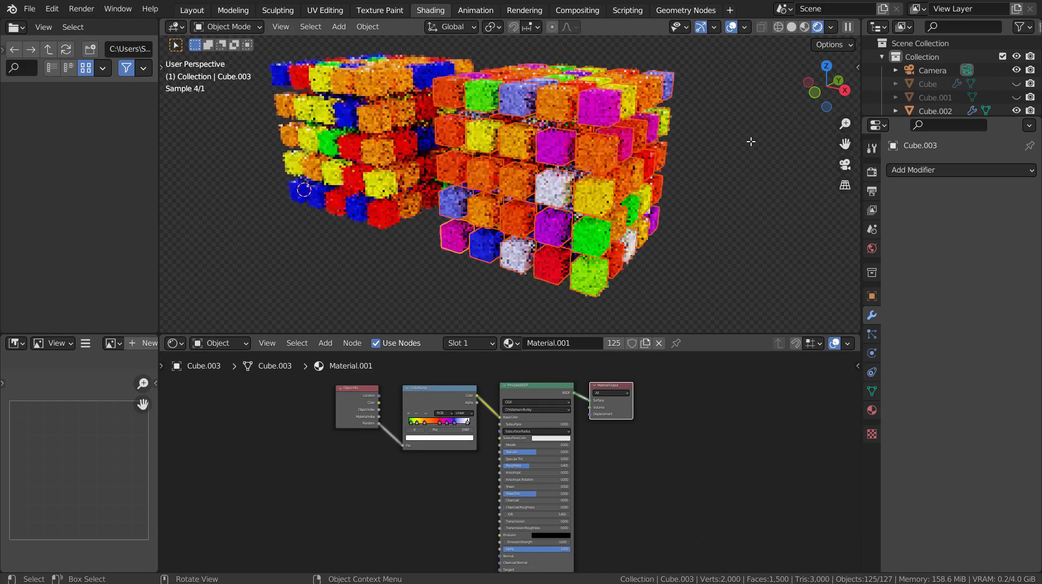
pyautogui.click(752, 141)
pyautogui.moveTo(758, 148)
pyautogui.mouseDown(button='middle')
pyautogui.moveTo(525, 178)
pyautogui.moveTo(768, 156)
pyautogui.mouseUp(button='middle')
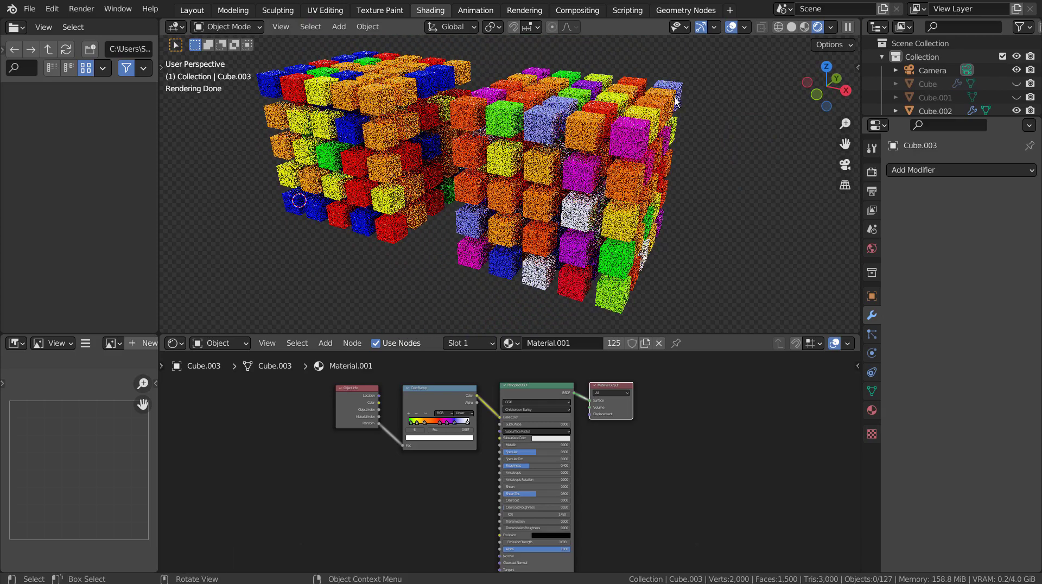
pyautogui.click(803, 27)
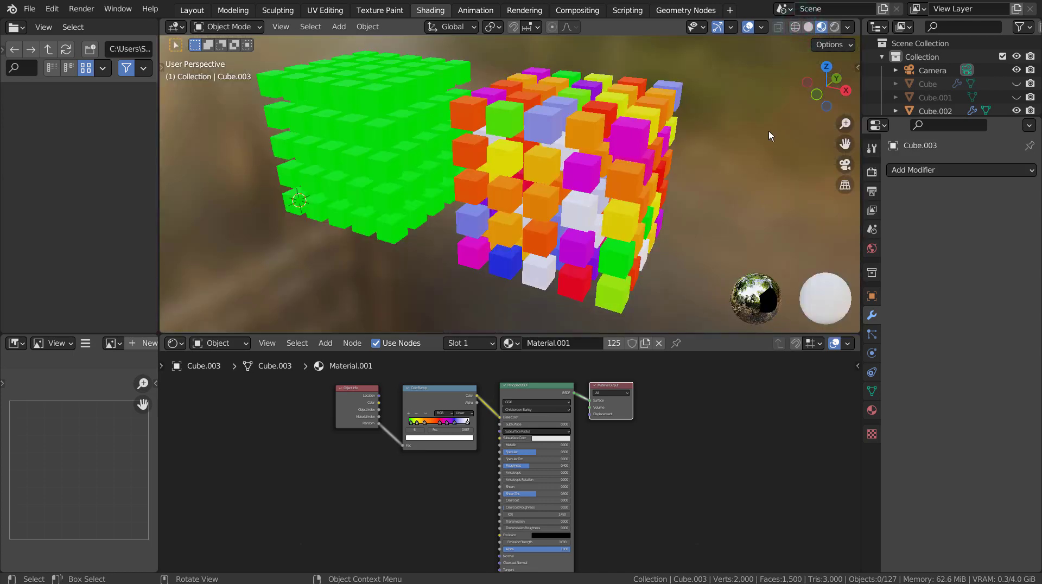
# Select a magenta separated cube, then the left grid Cube.002, and make its first Array modifier active.
pyautogui.click(613, 132)
pyautogui.click(314, 105)
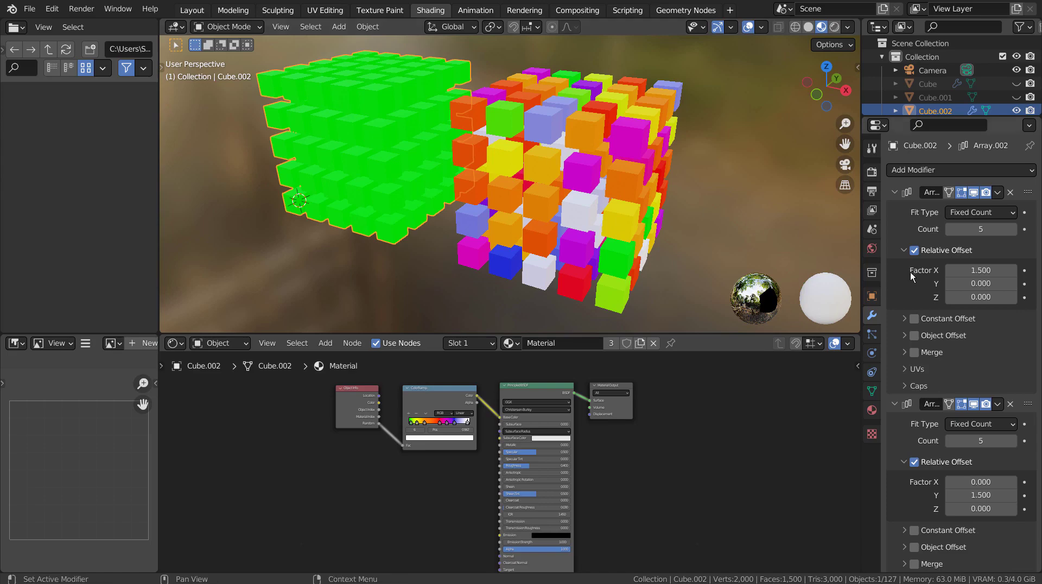
pyautogui.click(909, 287)
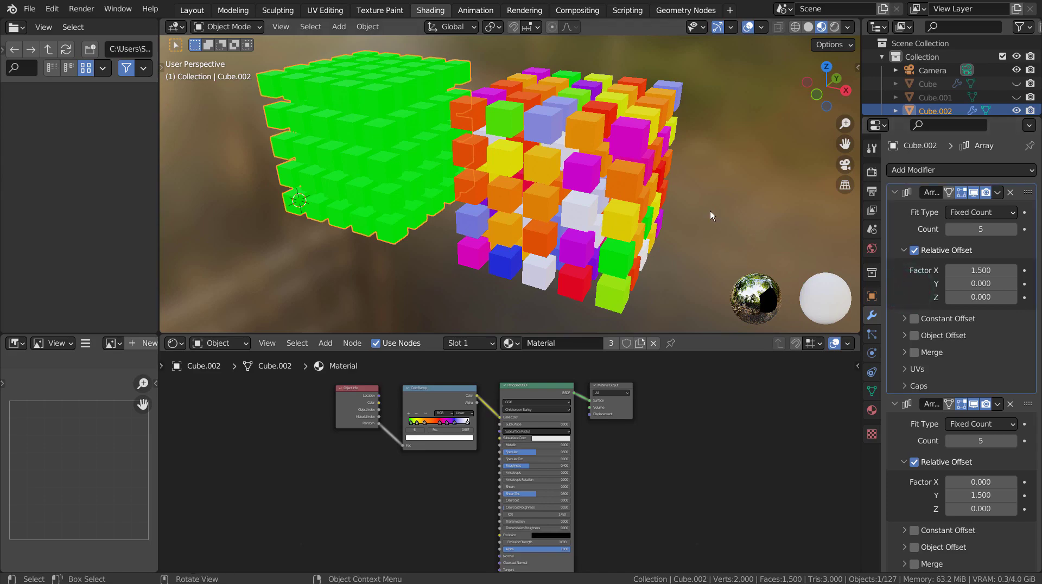
pyautogui.moveTo(724, 201)
pyautogui.mouseDown(button='middle')
pyautogui.moveTo(460, 210)
pyautogui.moveTo(629, 213)
pyautogui.moveTo(742, 201)
pyautogui.mouseUp(button='middle')
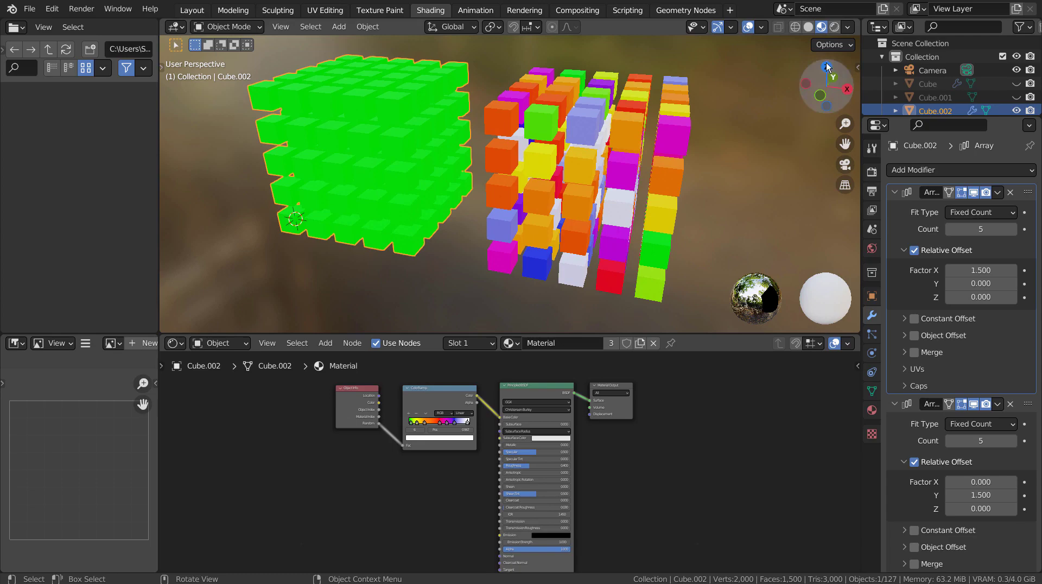
# Switch the viewport to Rendered shading to show both randomly coloured cube grids.
pyautogui.click(834, 30)
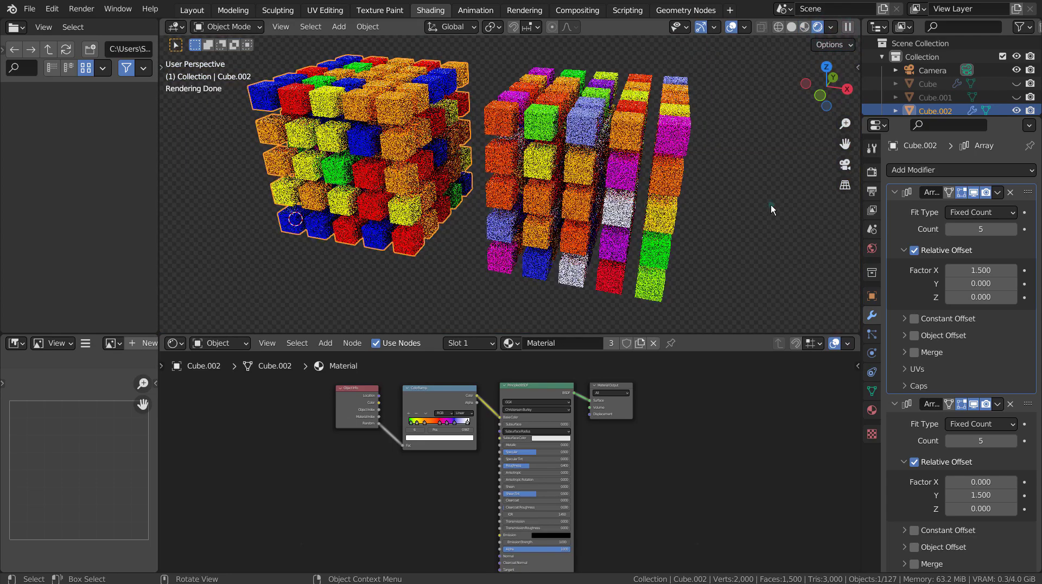